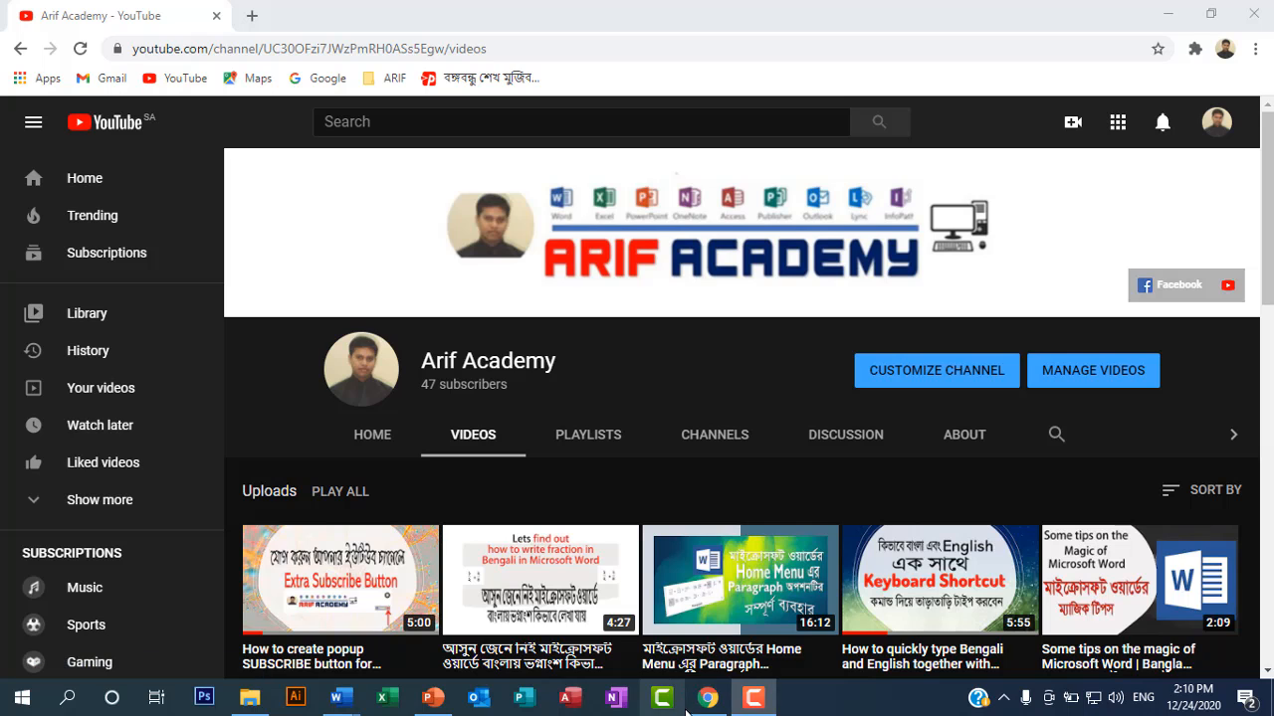
Switch to the blank Document2 in Word and look over its empty page
{"action": "mouse_move", "coordinate": [342, 699]}
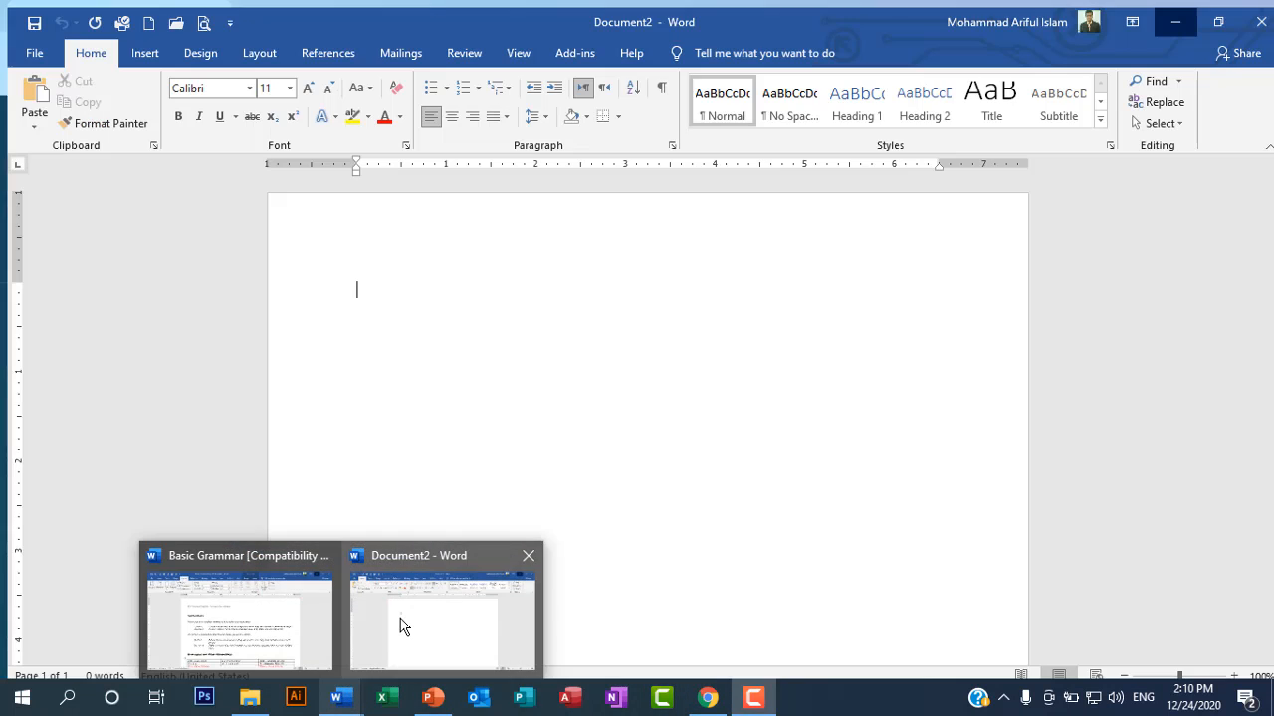
{"action": "left_click", "coordinate": [401, 623]}
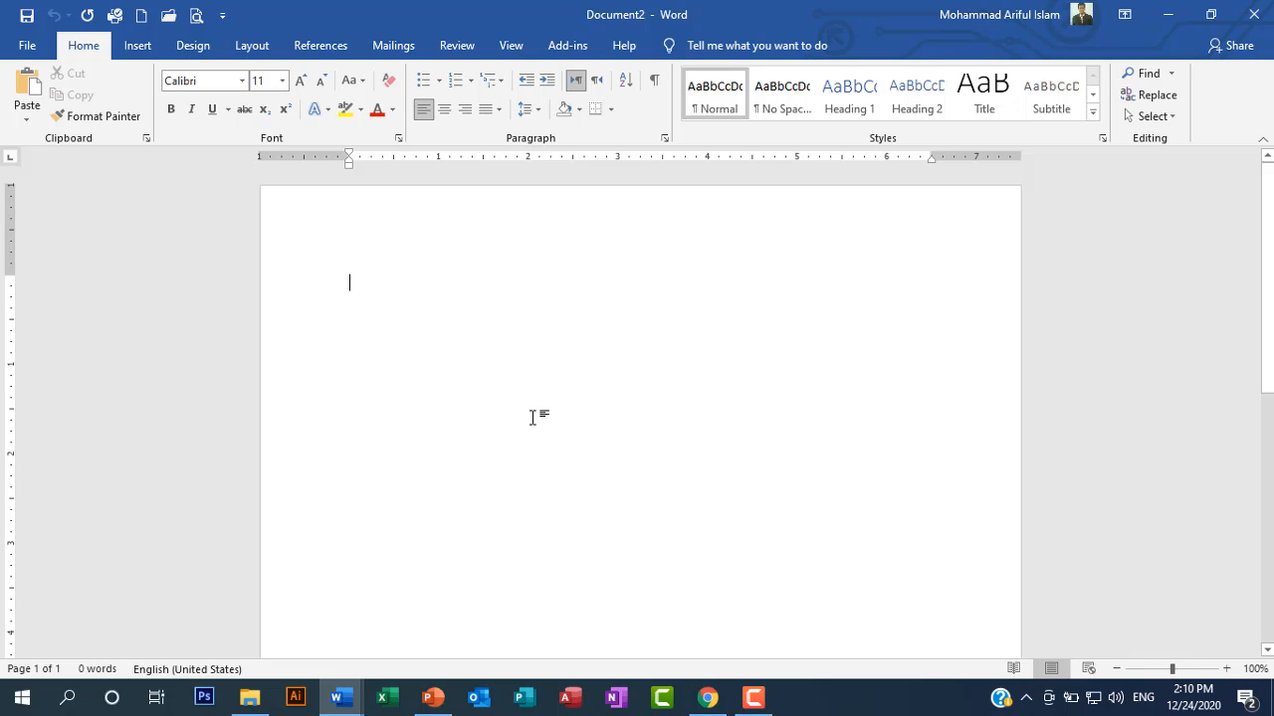
{"action": "scroll", "coordinate": [519, 415], "scroll_direction": "down", "scroll_amount": 3}
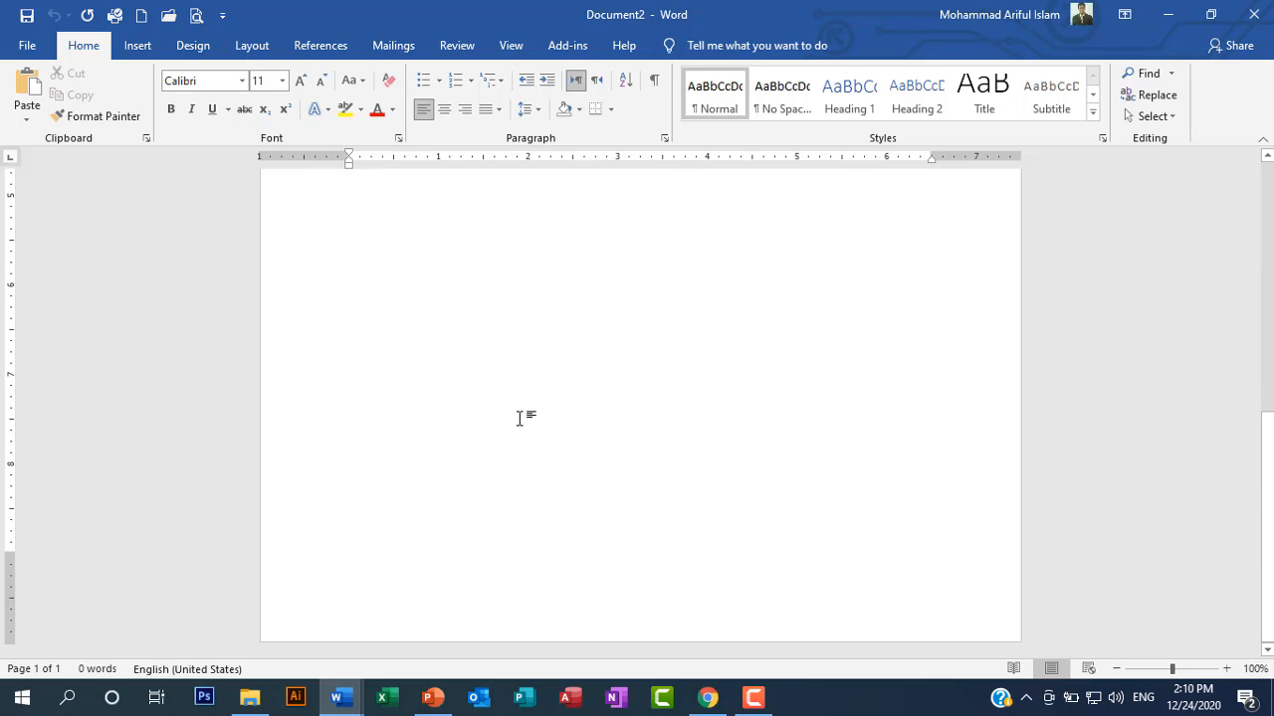
{"action": "scroll", "coordinate": [519, 416], "scroll_direction": "up", "scroll_amount": 3}
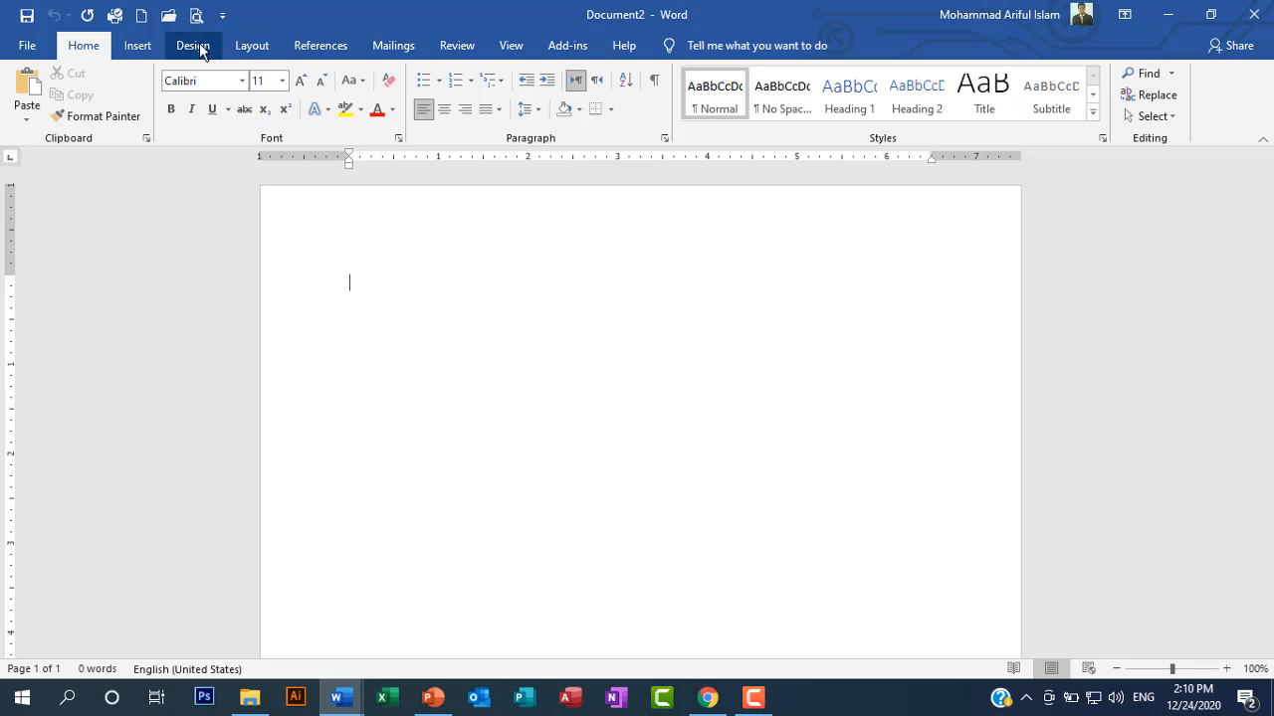
Examine the Portrait and Landscape orientation options and the layout of the blank page
{"action": "left_click", "coordinate": [256, 48]}
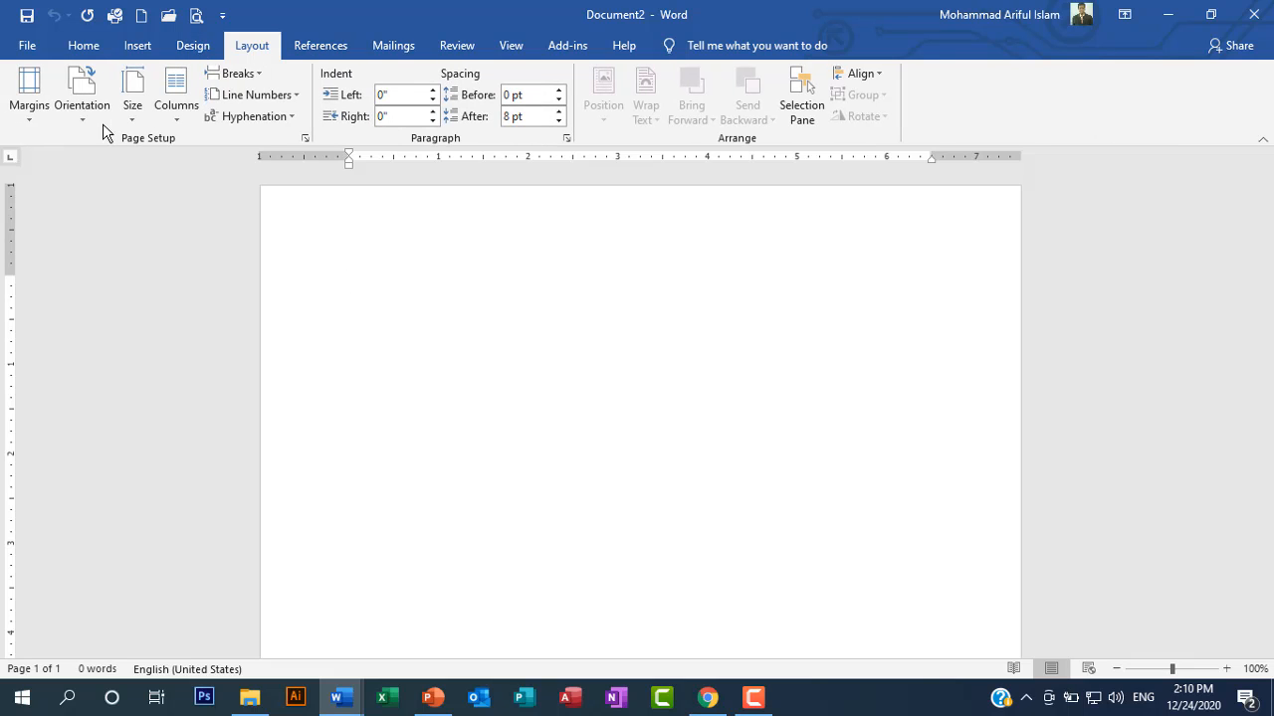
{"action": "left_click", "coordinate": [78, 119]}
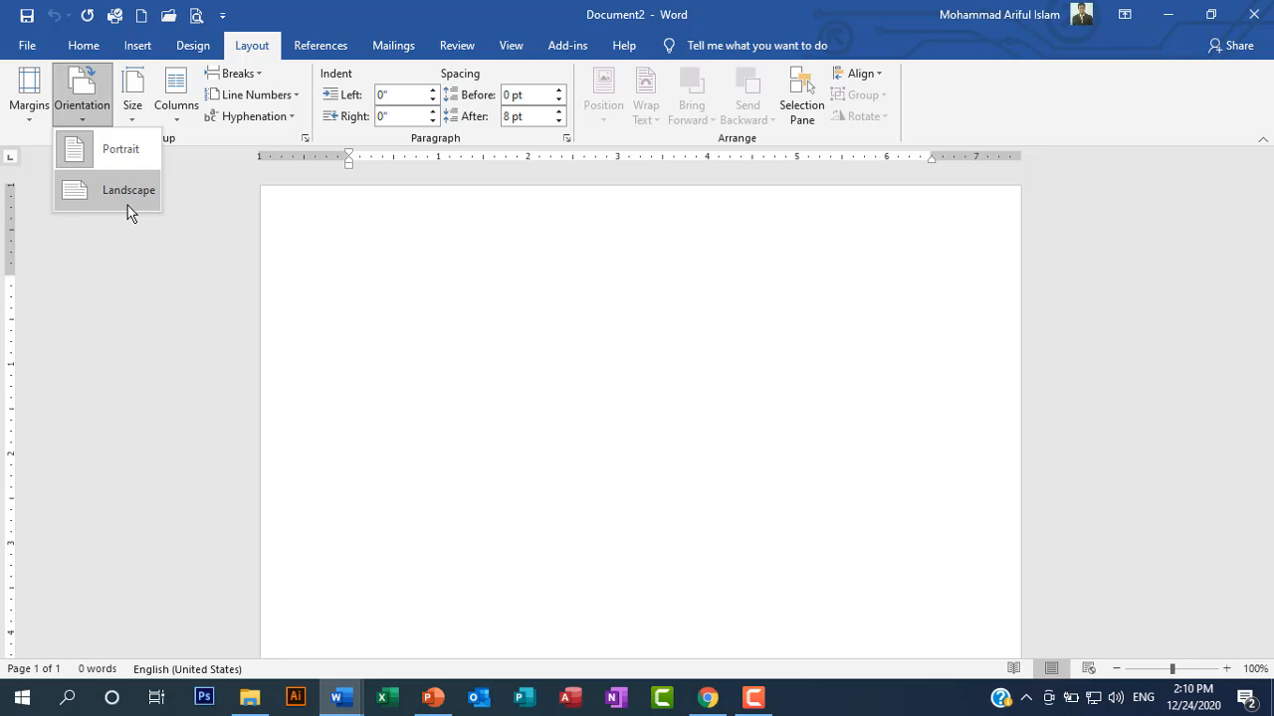
{"action": "left_click", "coordinate": [421, 328]}
{"action": "scroll", "coordinate": [499, 486], "scroll_direction": "down", "scroll_amount": 7}
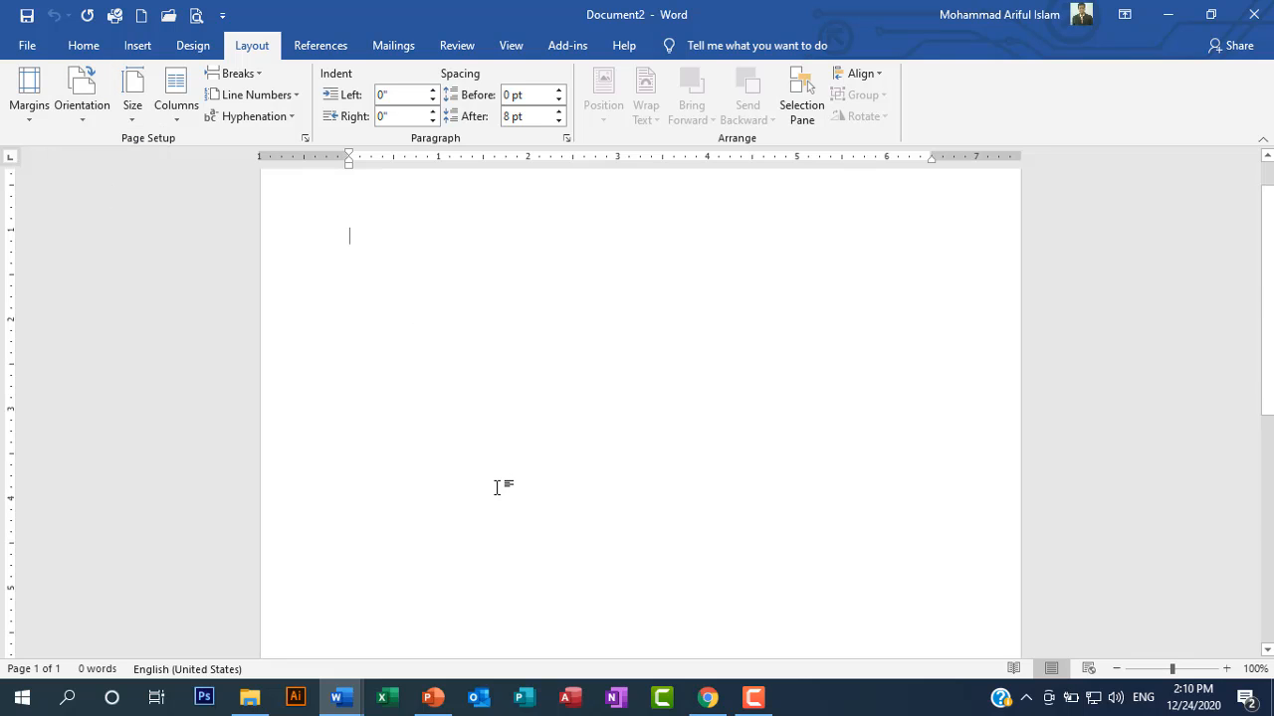
{"action": "scroll", "coordinate": [499, 486], "scroll_direction": "down", "scroll_amount": 1}
{"action": "scroll", "coordinate": [500, 486], "scroll_direction": "up", "scroll_amount": 8}
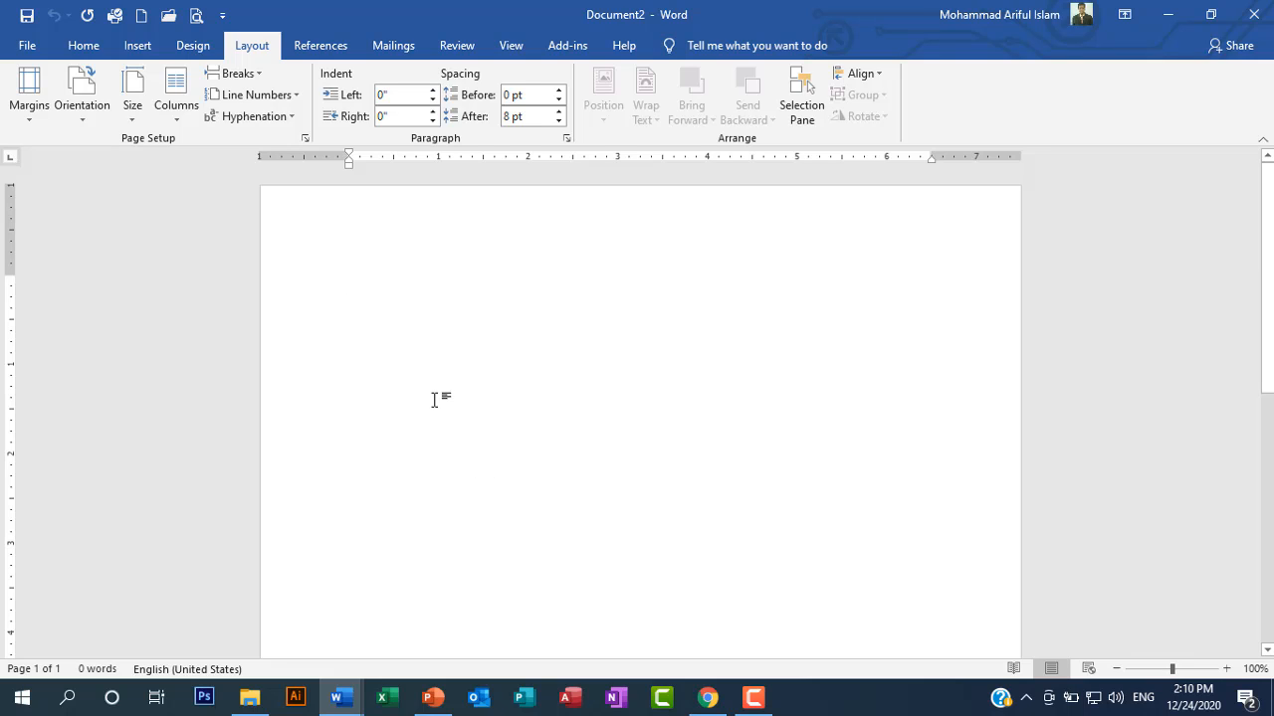
{"action": "scroll", "coordinate": [411, 351], "scroll_direction": "down", "scroll_amount": 3}
{"action": "scroll", "coordinate": [411, 352], "scroll_direction": "up", "scroll_amount": 1}
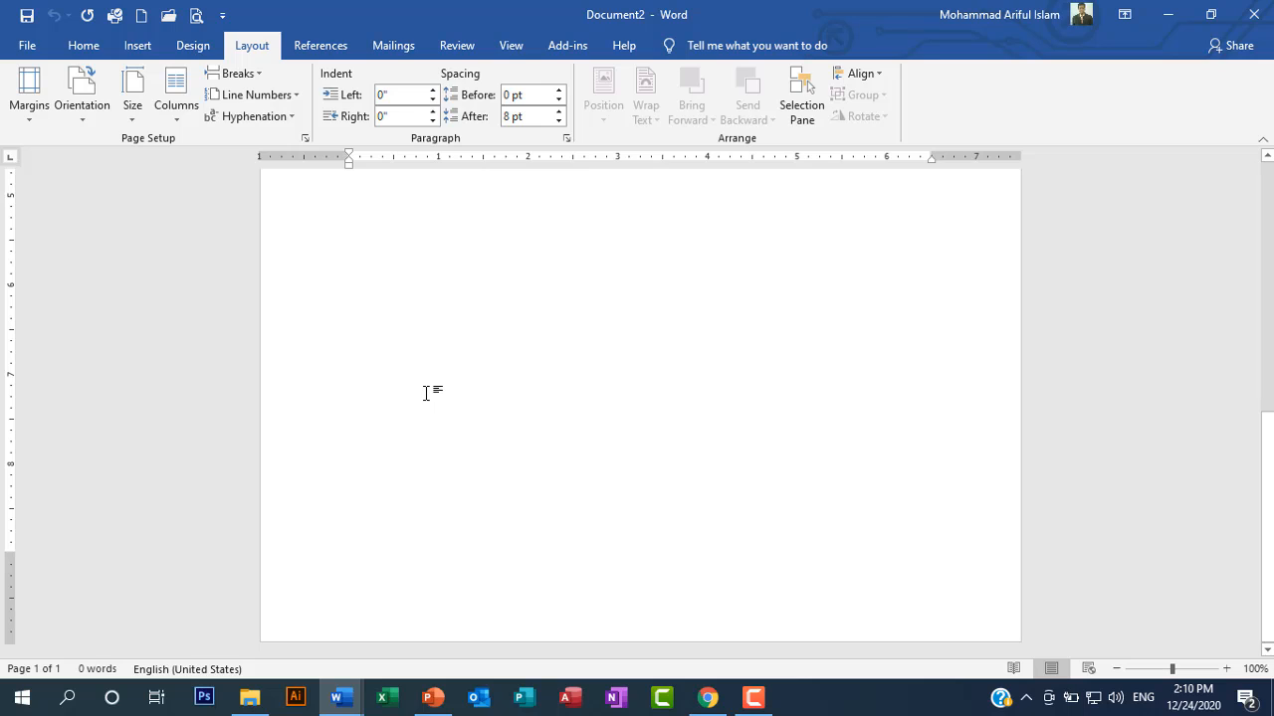
{"action": "scroll", "coordinate": [402, 408], "scroll_direction": "up", "scroll_amount": 3}
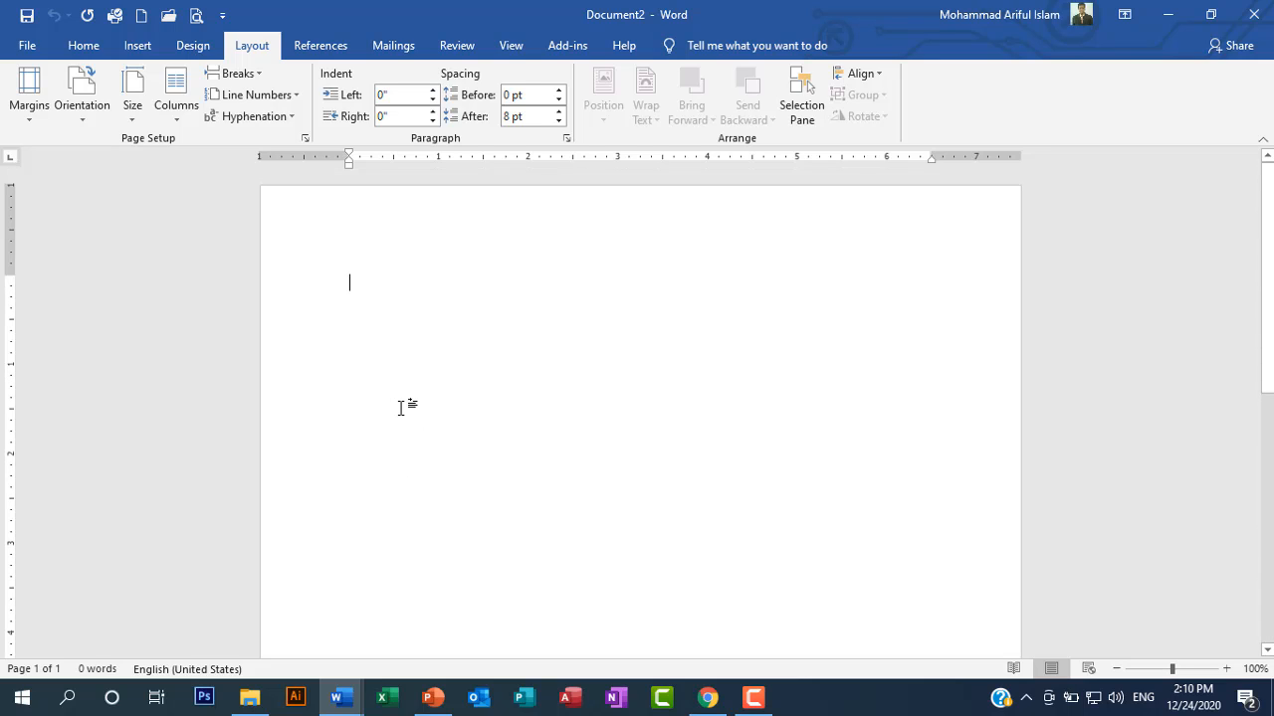
{"action": "scroll", "coordinate": [401, 408], "scroll_direction": "down", "scroll_amount": 2}
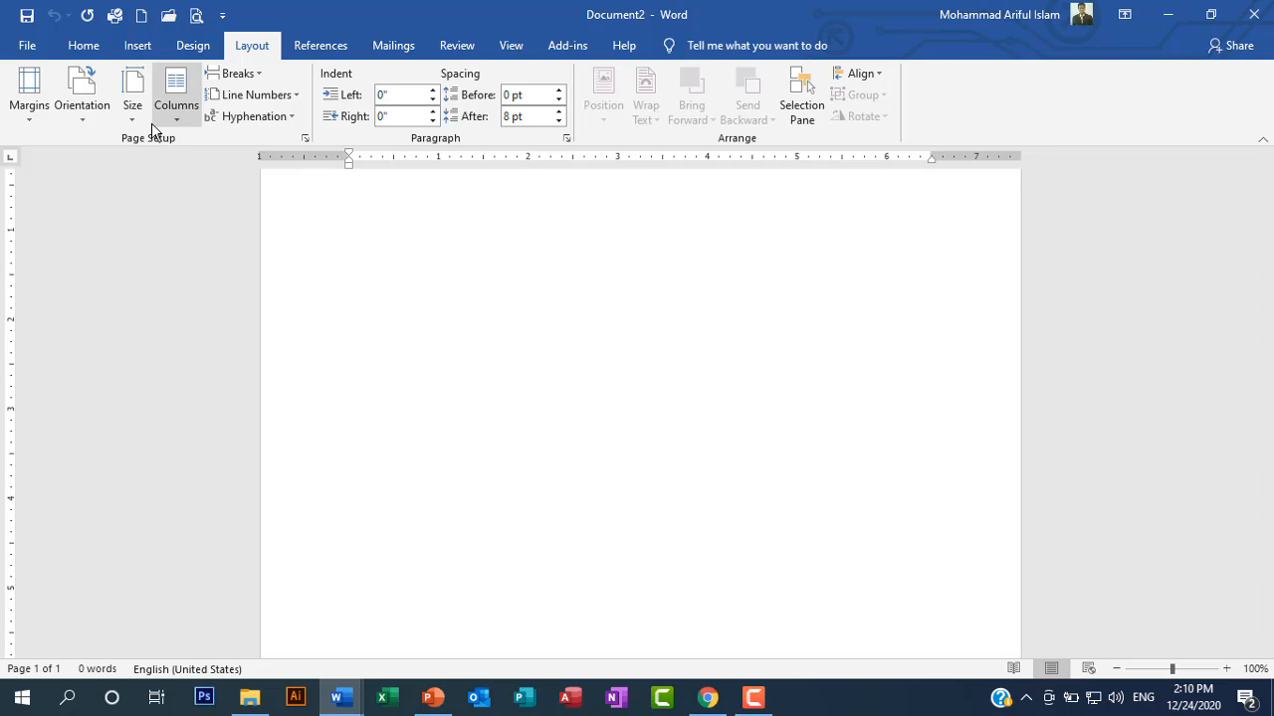
{"action": "left_click", "coordinate": [85, 124]}
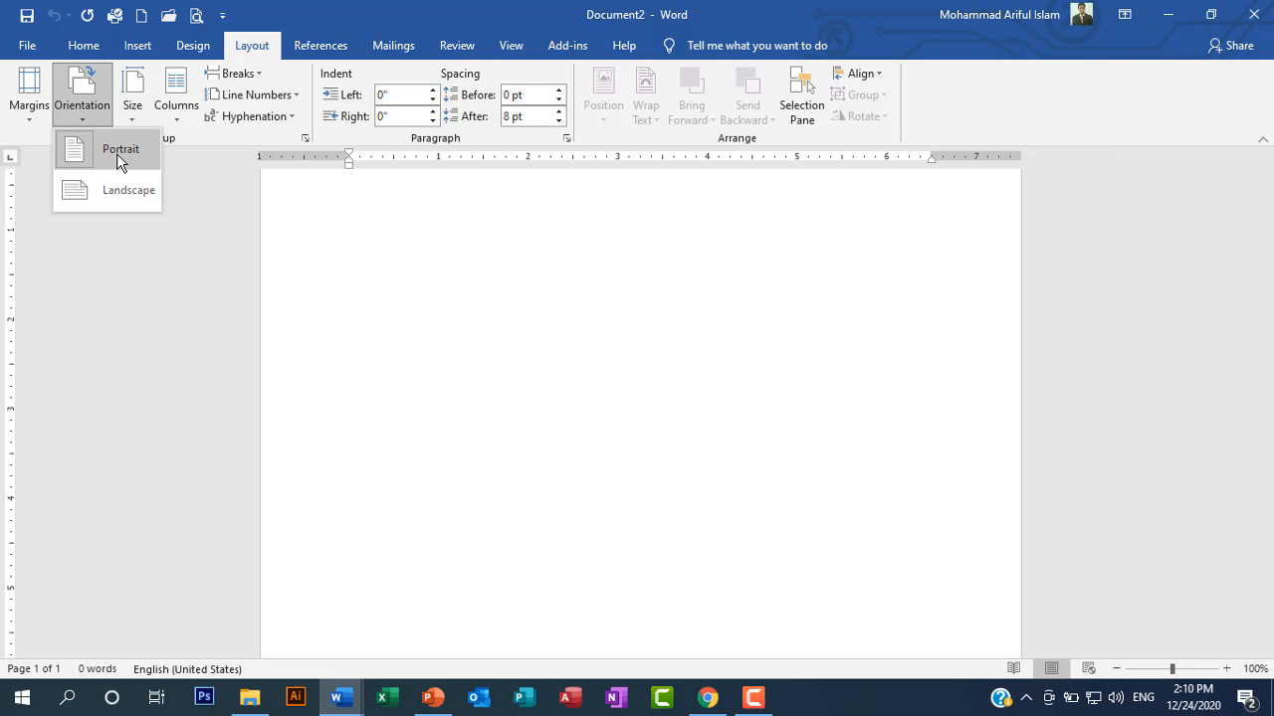
{"action": "scroll", "coordinate": [467, 398], "scroll_direction": "down", "scroll_amount": 4}
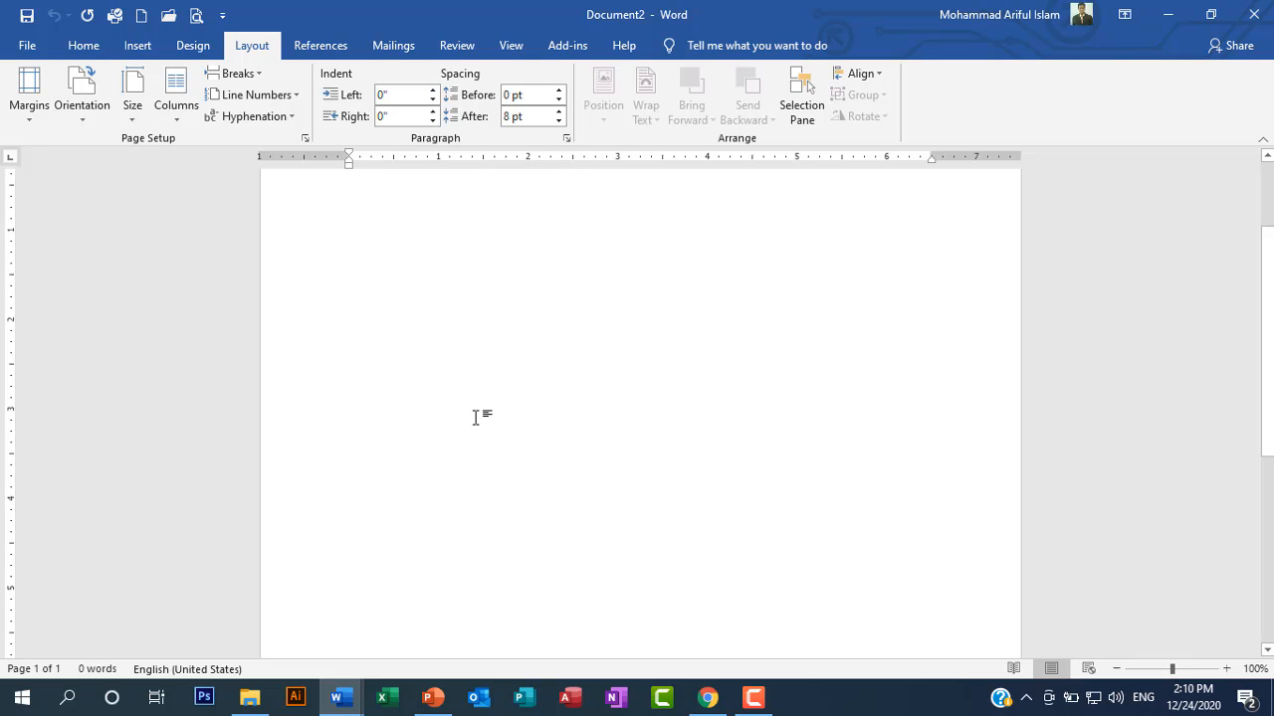
{"action": "scroll", "coordinate": [430, 542], "scroll_direction": "up", "scroll_amount": 5}
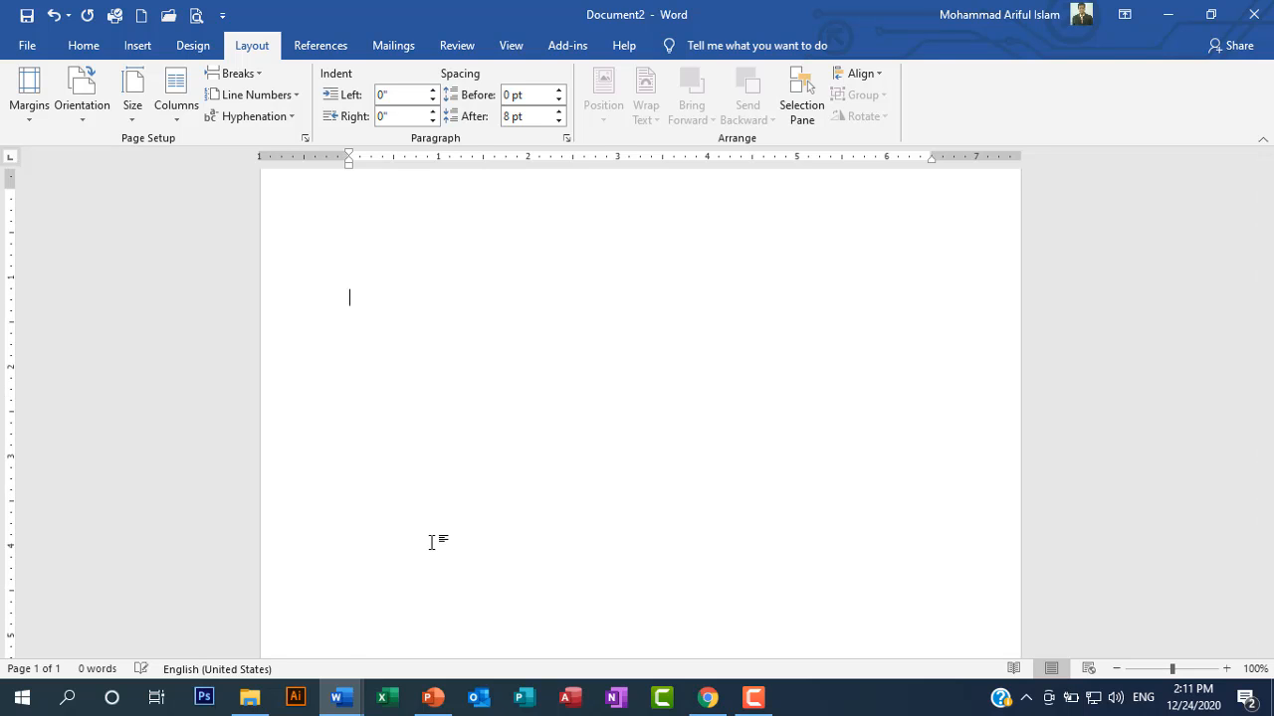
Insert blank paragraphs from the first line until the insertion point reaches a second page
{"action": "key", "text": "Return"}
{"action": "key", "text": "Return"}
{"action": "key", "text": "Return"}
{"action": "key", "text": "Return"}
{"action": "key", "text": "Return"}
{"action": "key", "text": "Return"}
{"action": "key", "text": "Return"}
{"action": "key", "text": "Return"}
{"action": "key", "text": "Return"}
{"action": "key", "text": "Return"}
{"action": "key", "text": "Return"}
{"action": "key", "text": "Return"}
{"action": "key", "text": "Return"}
{"action": "key", "text": "Return"}
{"action": "key", "text": "Return"}
{"action": "key", "text": "Return"}
{"action": "key", "text": "Return"}
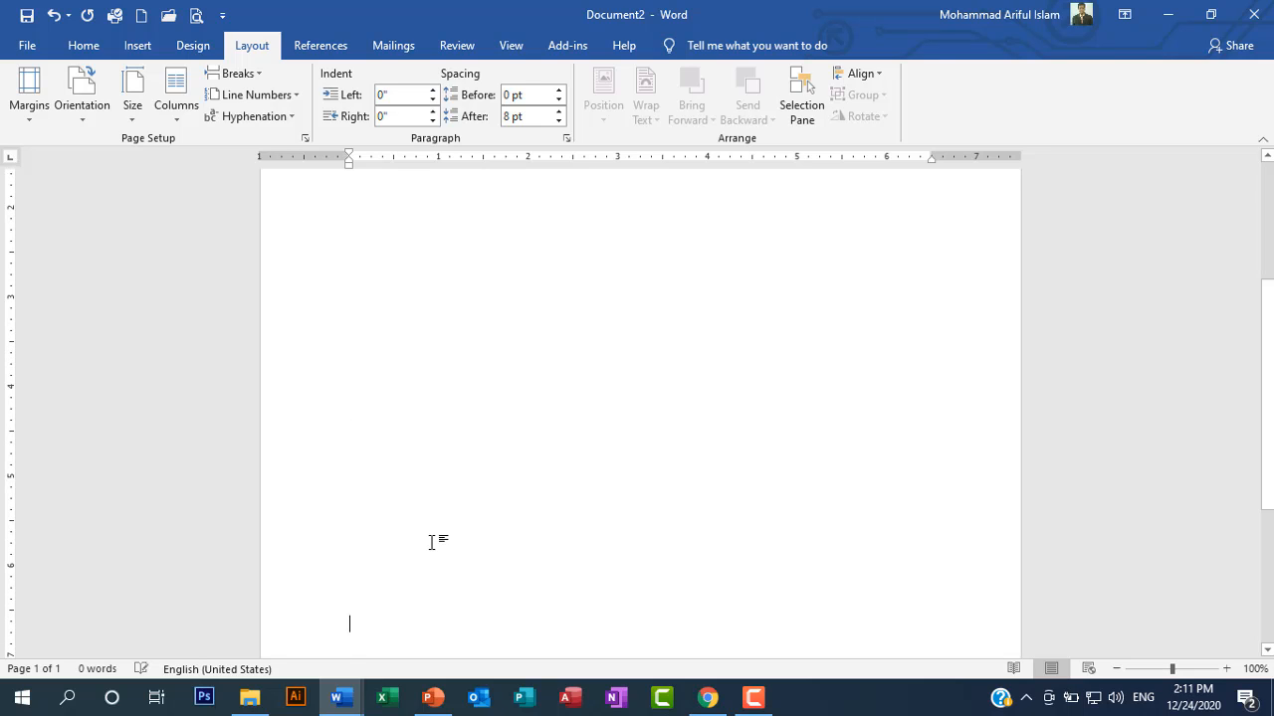
{"action": "key", "text": "Return"}
{"action": "key", "text": "Return"}
{"action": "key", "text": "Return"}
{"action": "key", "text": "Return"}
{"action": "key", "text": "Return"}
{"action": "key", "text": "Return"}
{"action": "key", "text": "Return"}
{"action": "key", "text": "Return"}
{"action": "key", "text": "Return"}
{"action": "key", "text": "Return"}
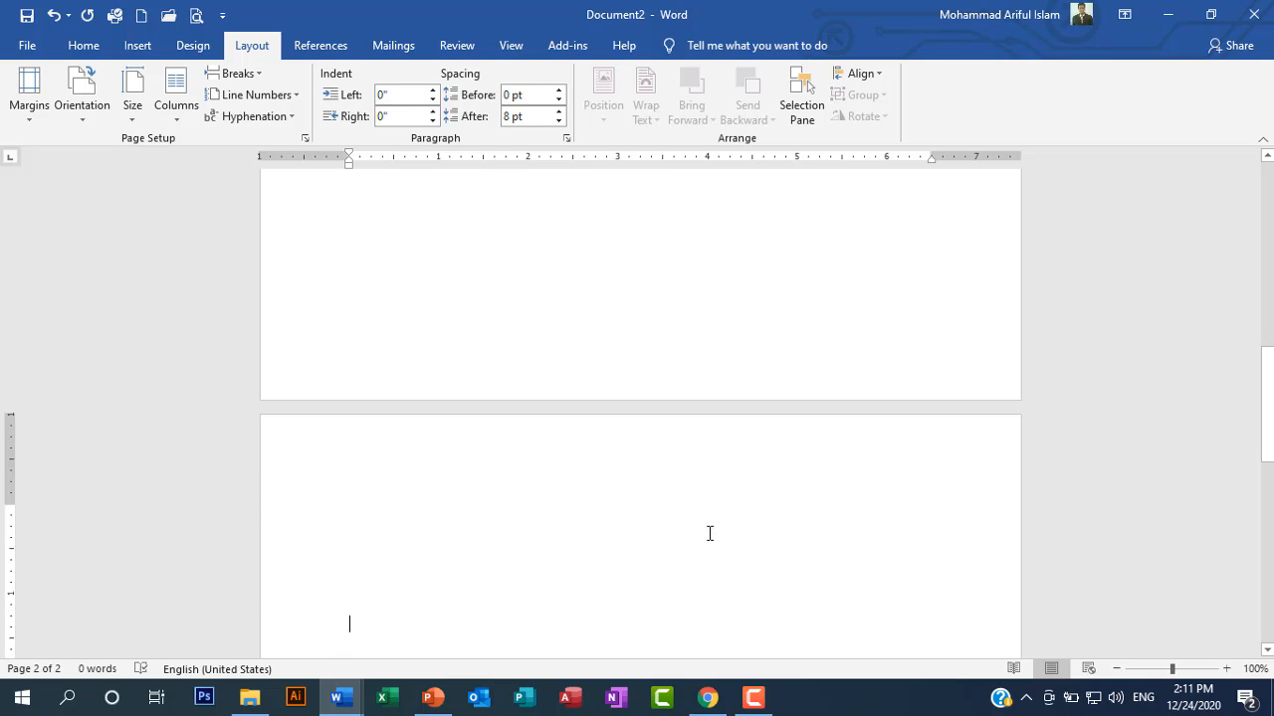
With the insertion point on the second page's first line, set the page orientation to Landscape, applied to This point forward
{"action": "scroll", "coordinate": [696, 525], "scroll_direction": "up", "scroll_amount": 10}
{"action": "scroll", "coordinate": [697, 525], "scroll_direction": "down", "scroll_amount": 10}
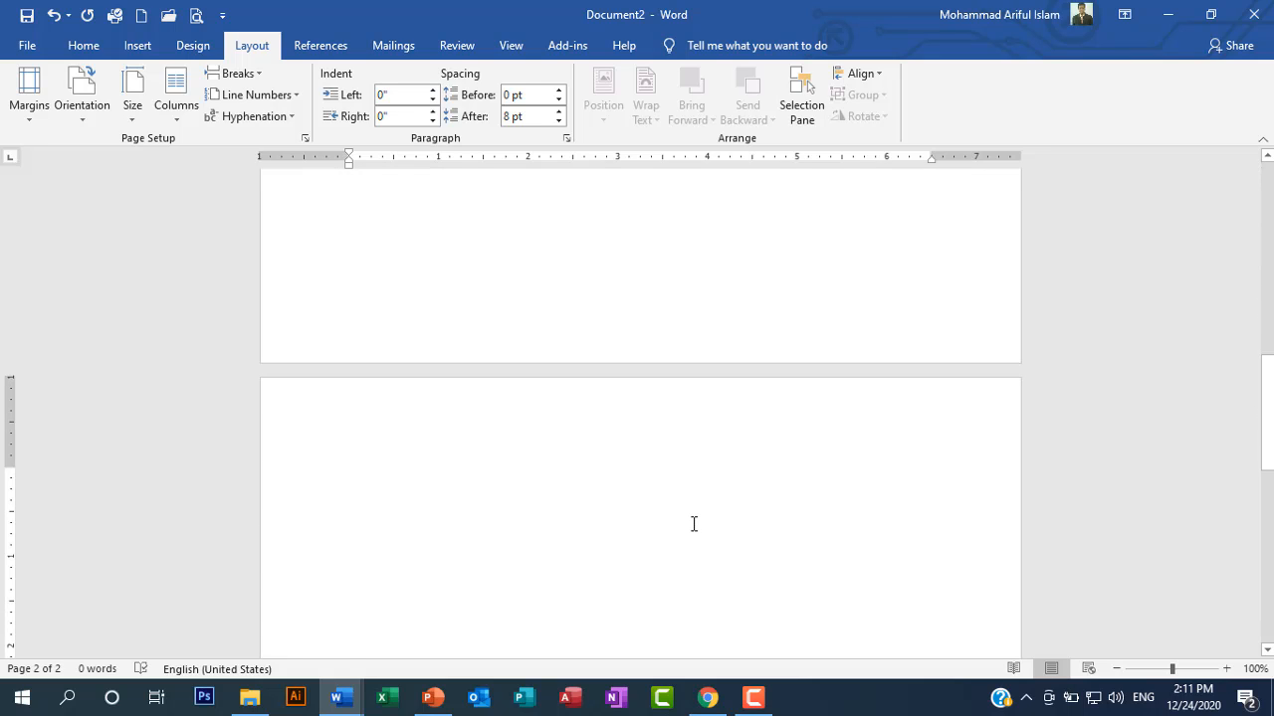
{"action": "scroll", "coordinate": [694, 524], "scroll_direction": "up", "scroll_amount": 3}
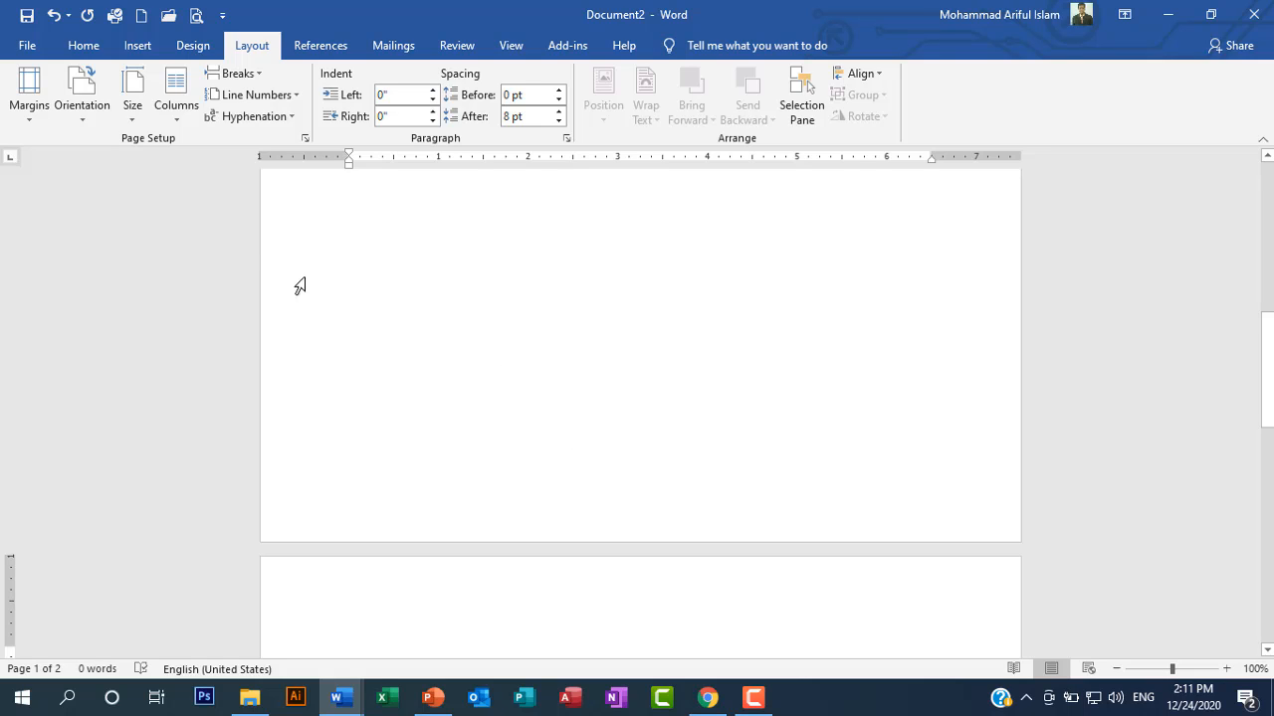
{"action": "scroll", "coordinate": [635, 528], "scroll_direction": "down", "scroll_amount": 2}
{"action": "left_click", "coordinate": [355, 494]}
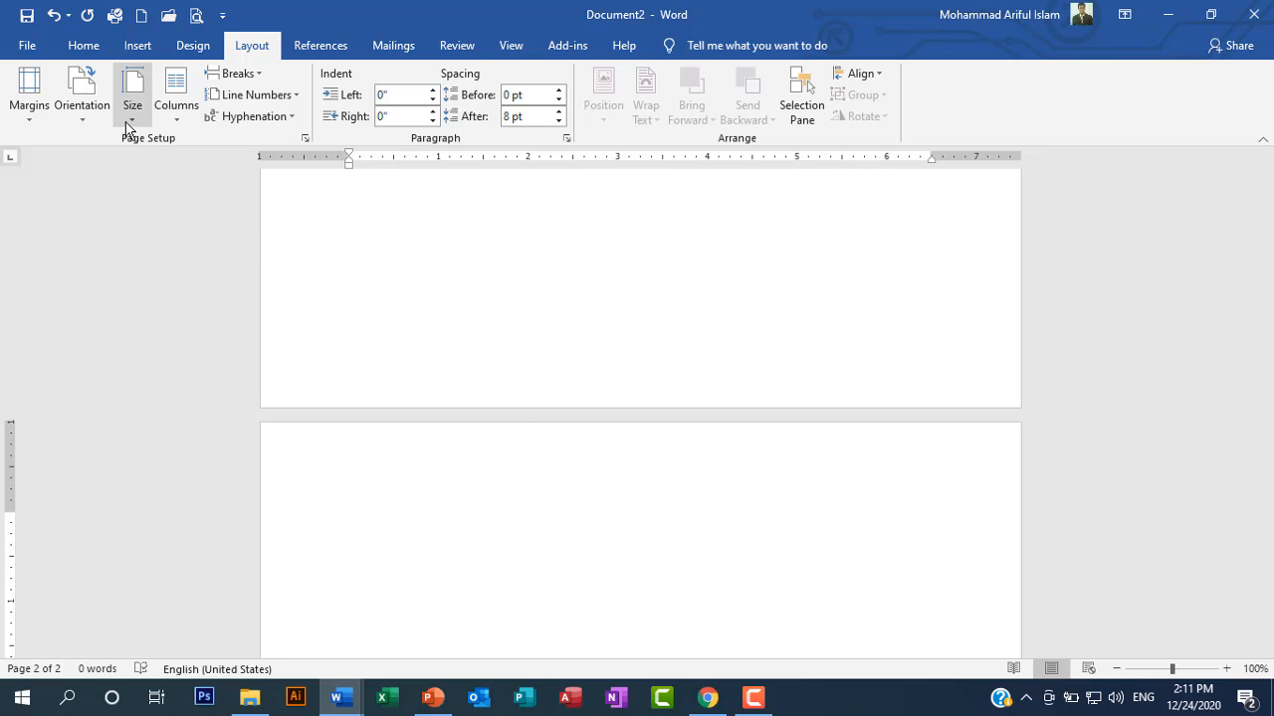
{"action": "left_click", "coordinate": [34, 117]}
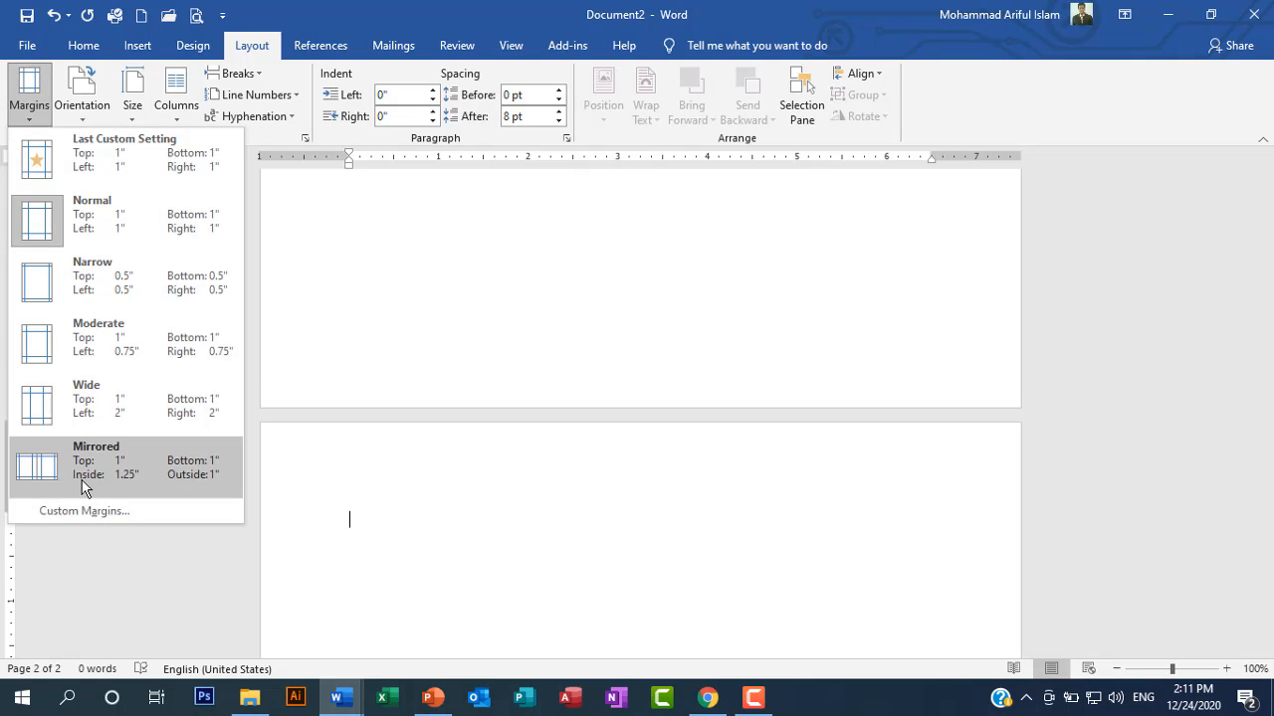
{"action": "left_click", "coordinate": [83, 493]}
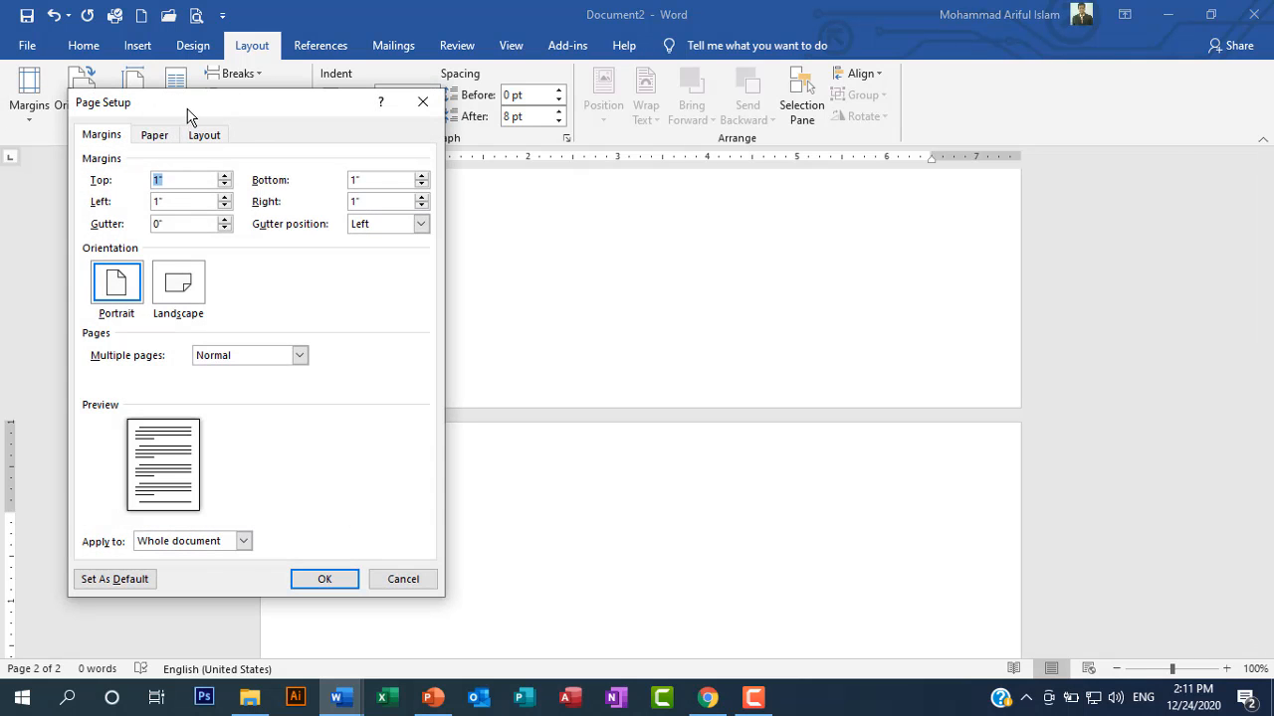
{"action": "left_click_drag", "start_coordinate": [189, 117], "coordinate": [851, 169]}
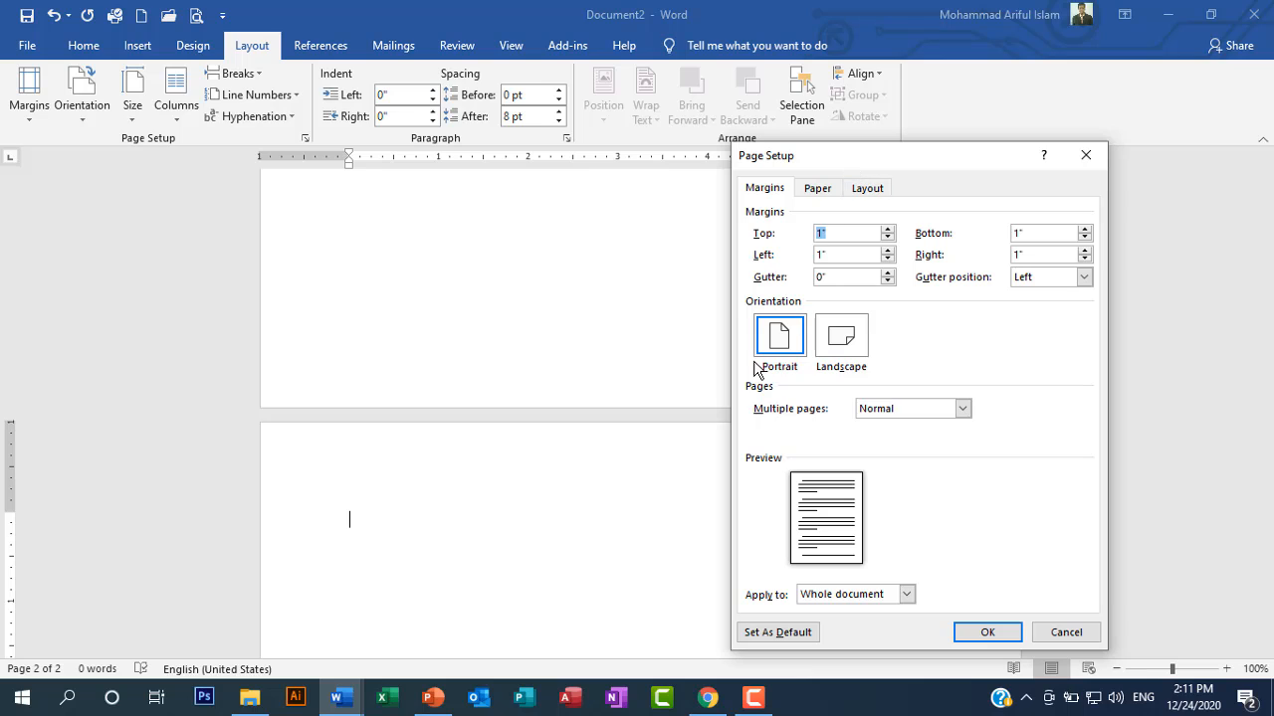
{"action": "left_click", "coordinate": [840, 339]}
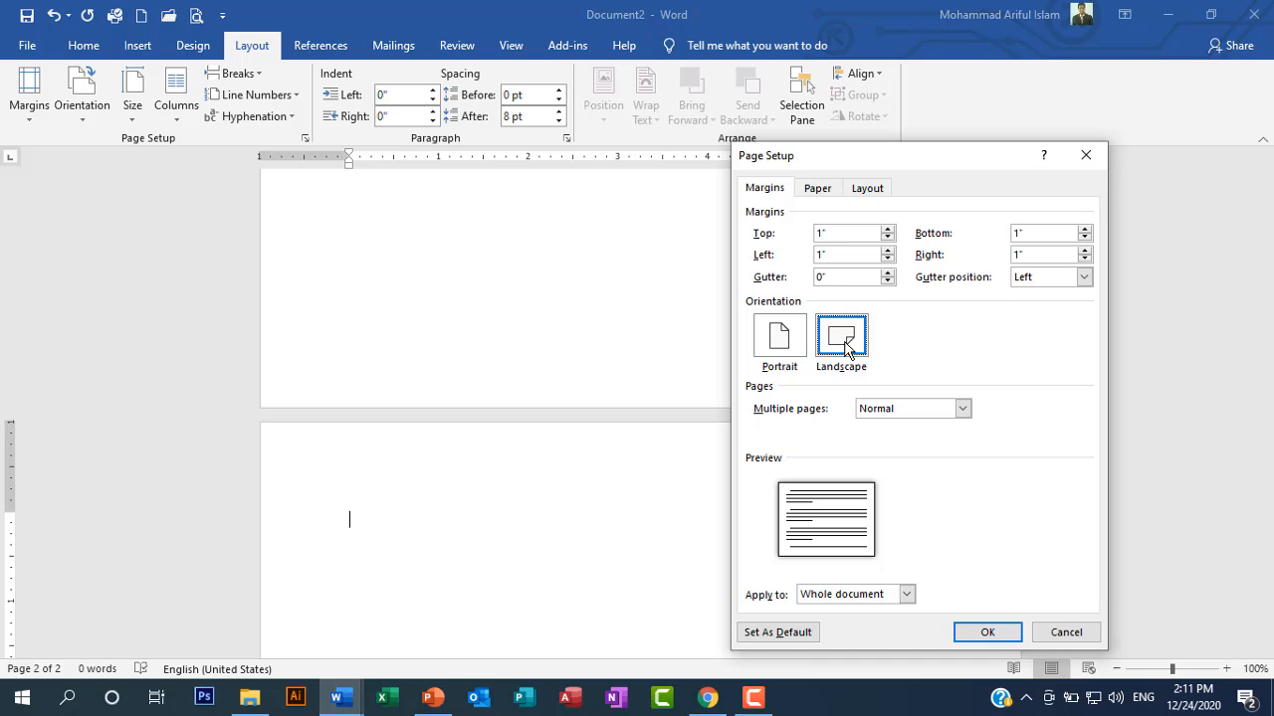
{"action": "left_click_drag", "start_coordinate": [880, 157], "coordinate": [733, 108]}
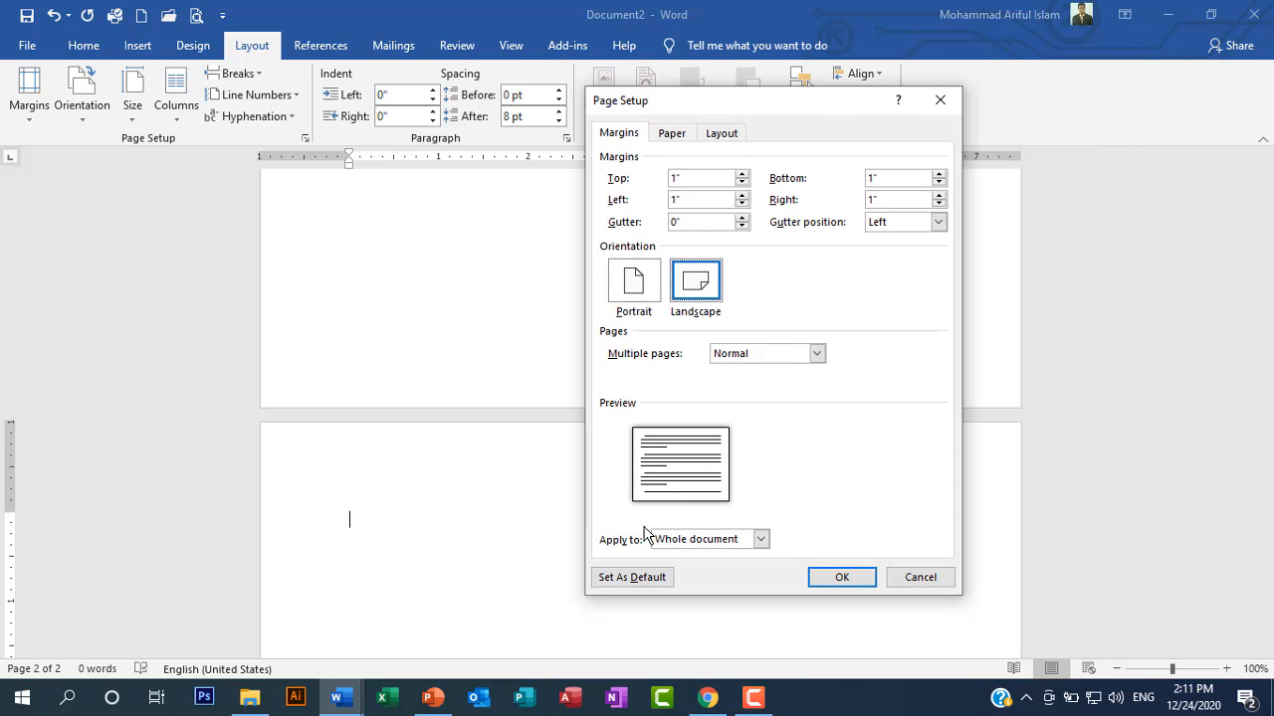
{"action": "left_click", "coordinate": [763, 539]}
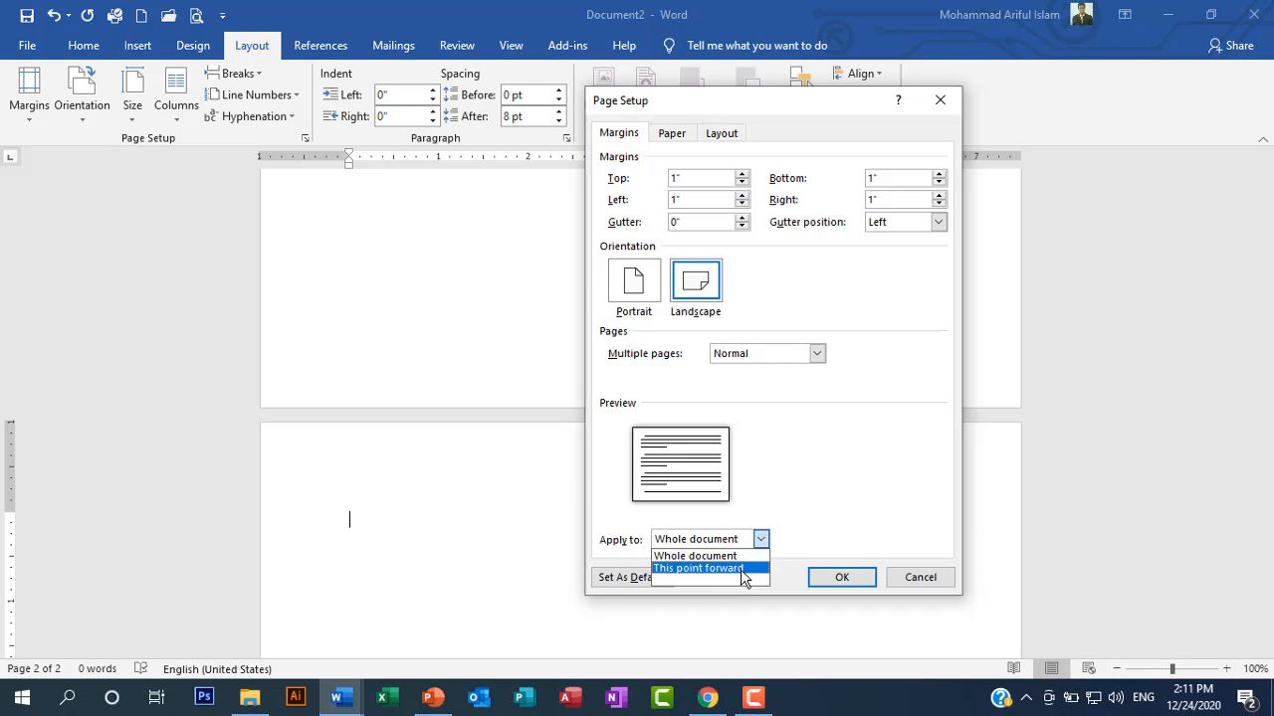
{"action": "left_click", "coordinate": [741, 569]}
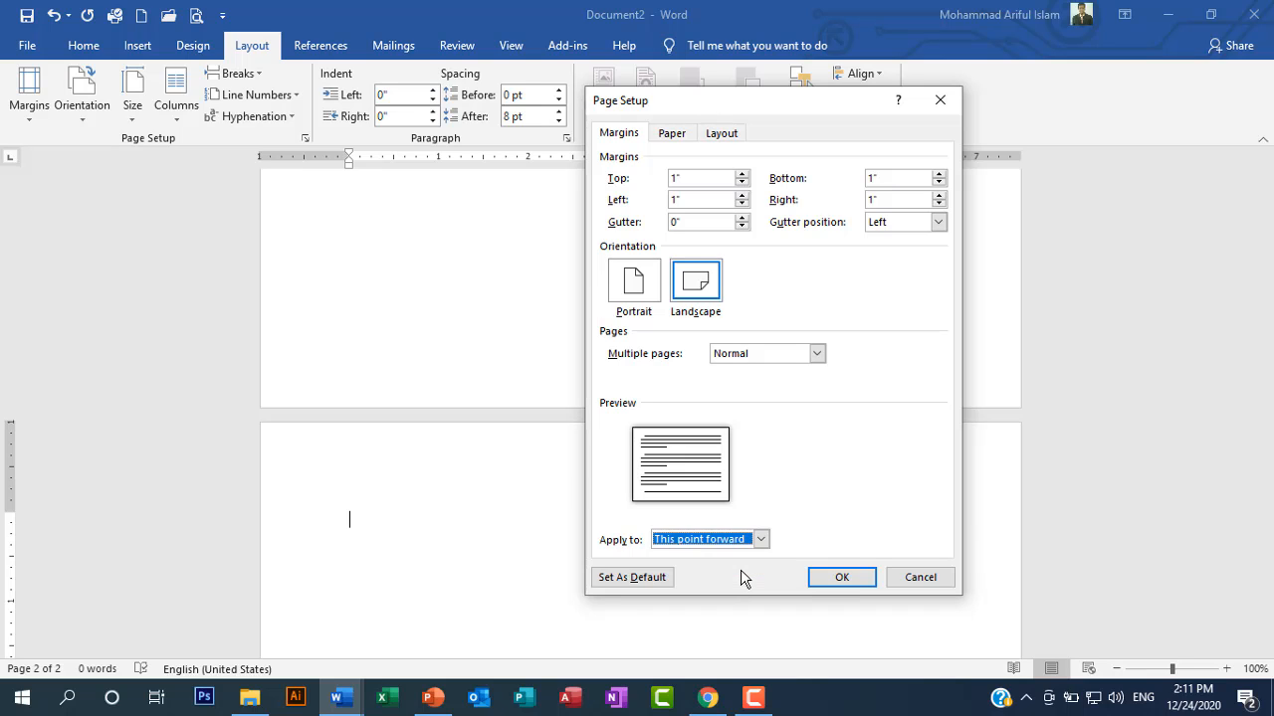
{"action": "left_click", "coordinate": [841, 578]}
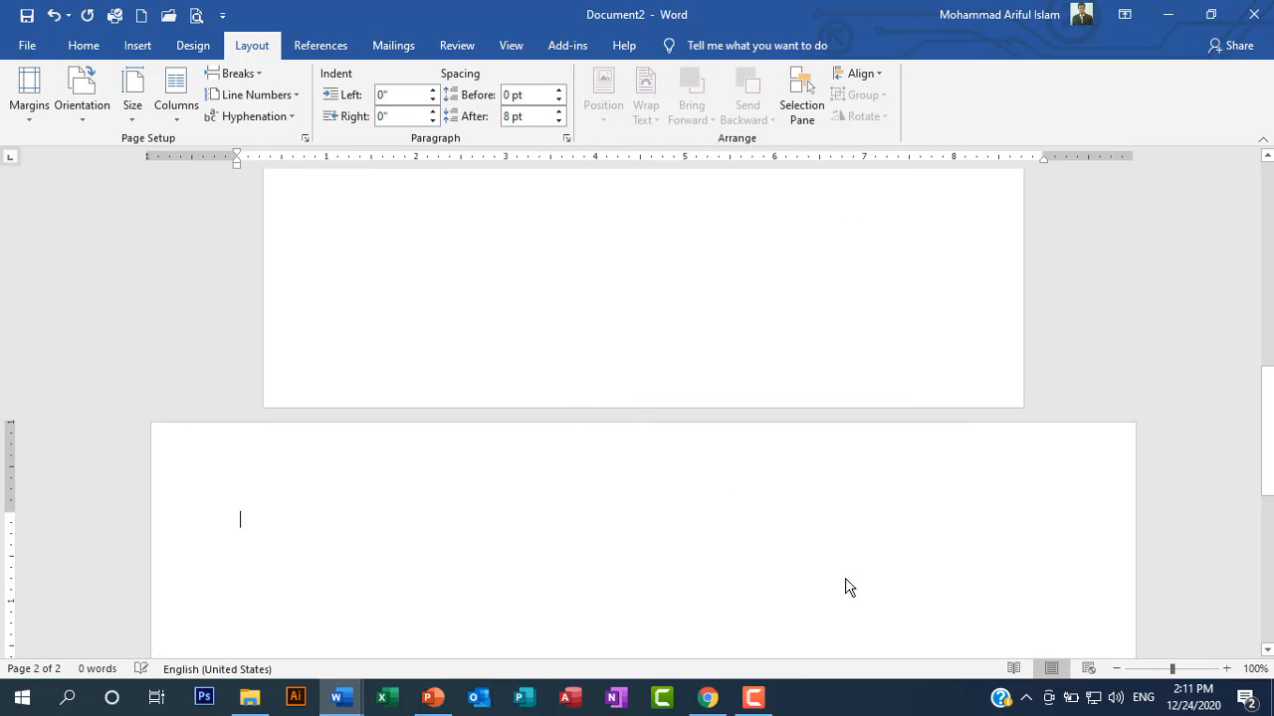
Examine both pages to compare the orientation of the first page with that of the second
{"action": "scroll", "coordinate": [614, 532], "scroll_direction": "up", "scroll_amount": 8}
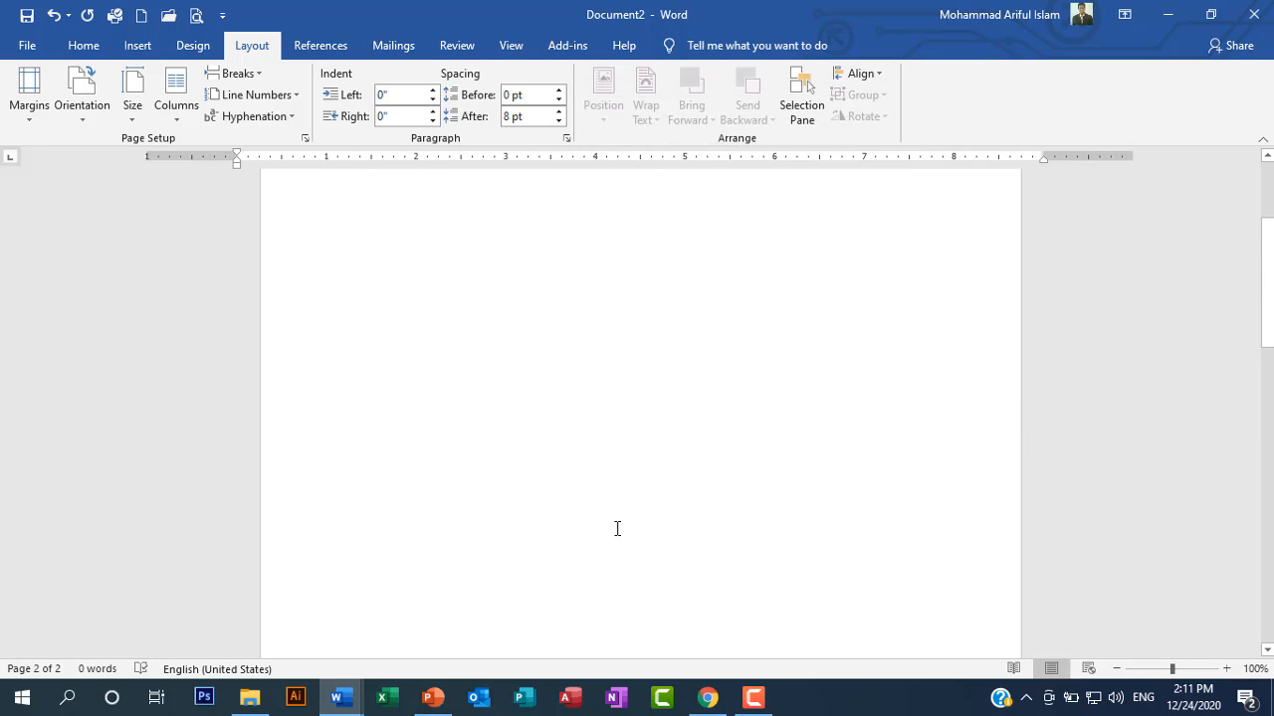
{"action": "scroll", "coordinate": [617, 528], "scroll_direction": "down", "scroll_amount": 8}
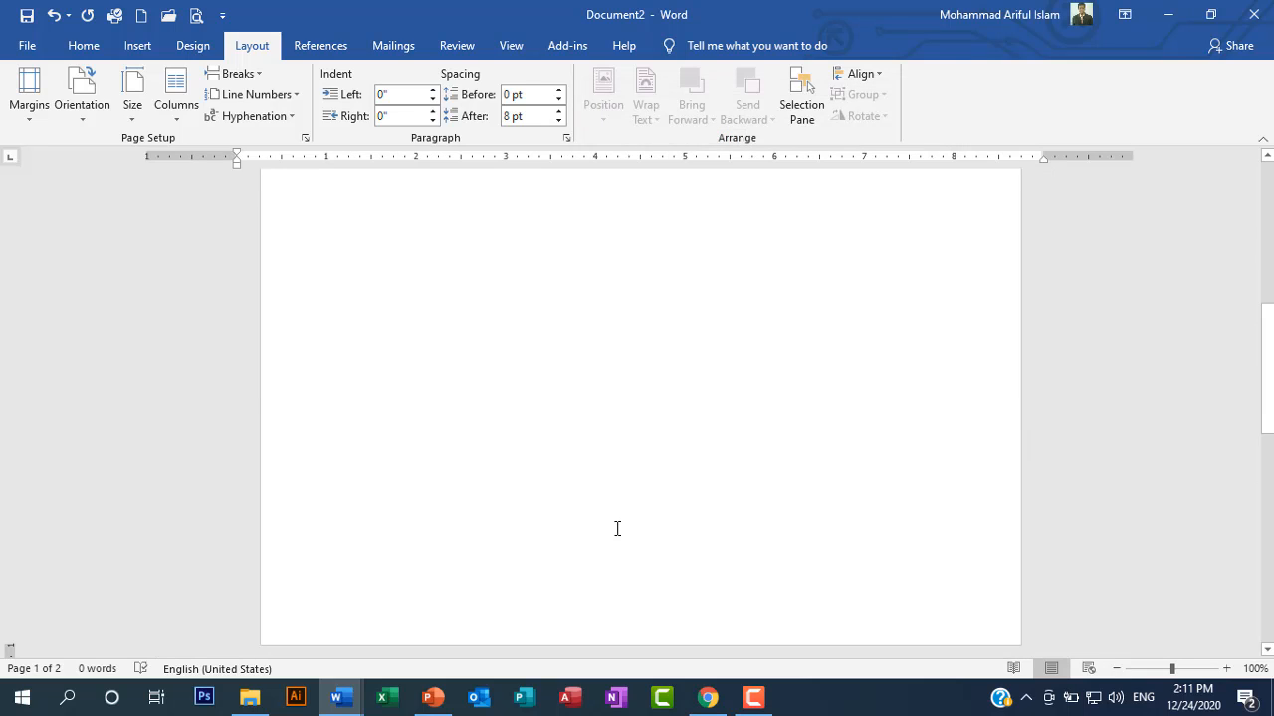
{"action": "left_click", "coordinate": [475, 543]}
{"action": "scroll", "coordinate": [475, 543], "scroll_direction": "up", "scroll_amount": 4}
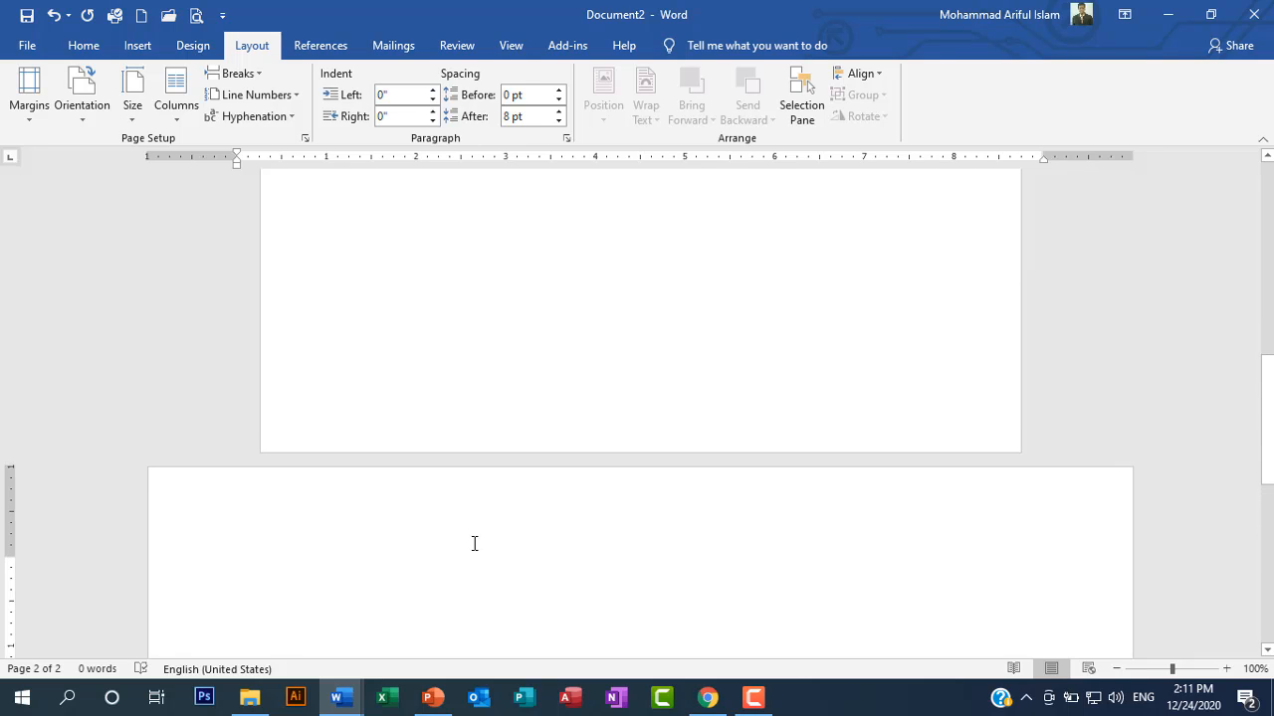
{"action": "scroll", "coordinate": [475, 542], "scroll_direction": "down", "scroll_amount": 3}
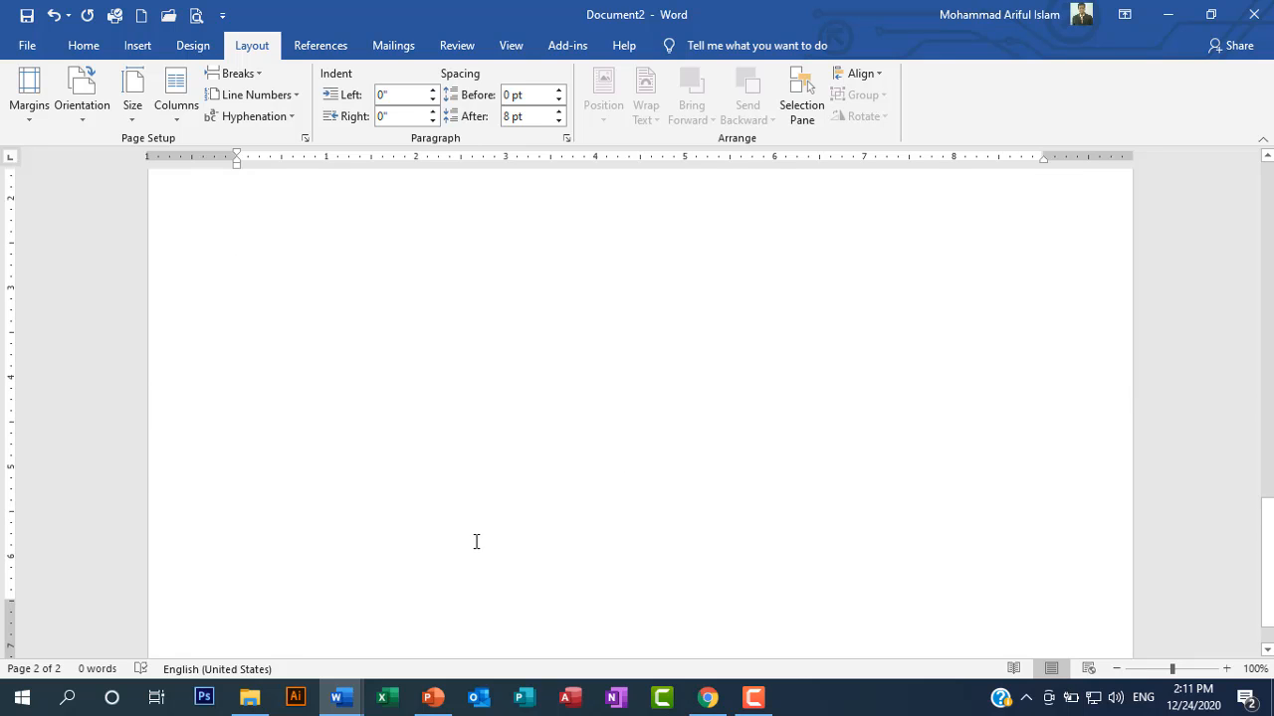
{"action": "scroll", "coordinate": [477, 537], "scroll_direction": "up", "scroll_amount": 5}
{"action": "scroll", "coordinate": [477, 534], "scroll_direction": "down", "scroll_amount": 2}
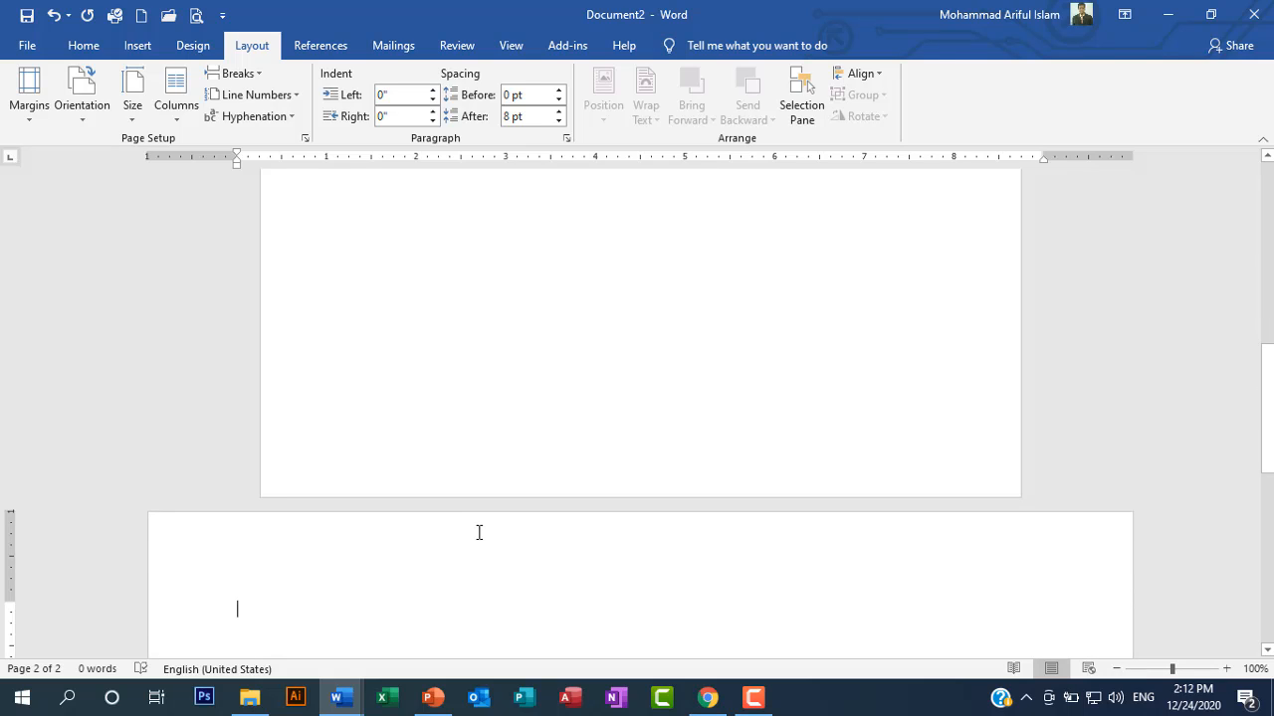
{"action": "scroll", "coordinate": [447, 408], "scroll_direction": "up", "scroll_amount": 3}
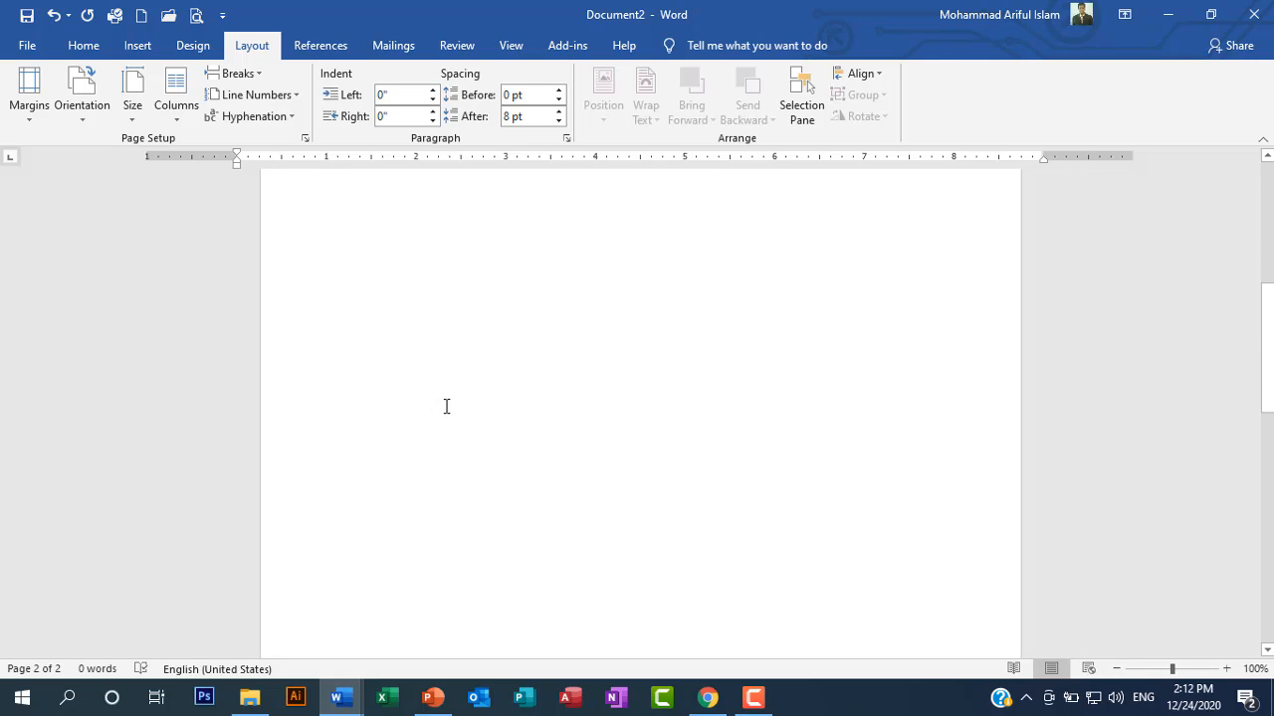
{"action": "scroll", "coordinate": [415, 364], "scroll_direction": "up", "scroll_amount": 4}
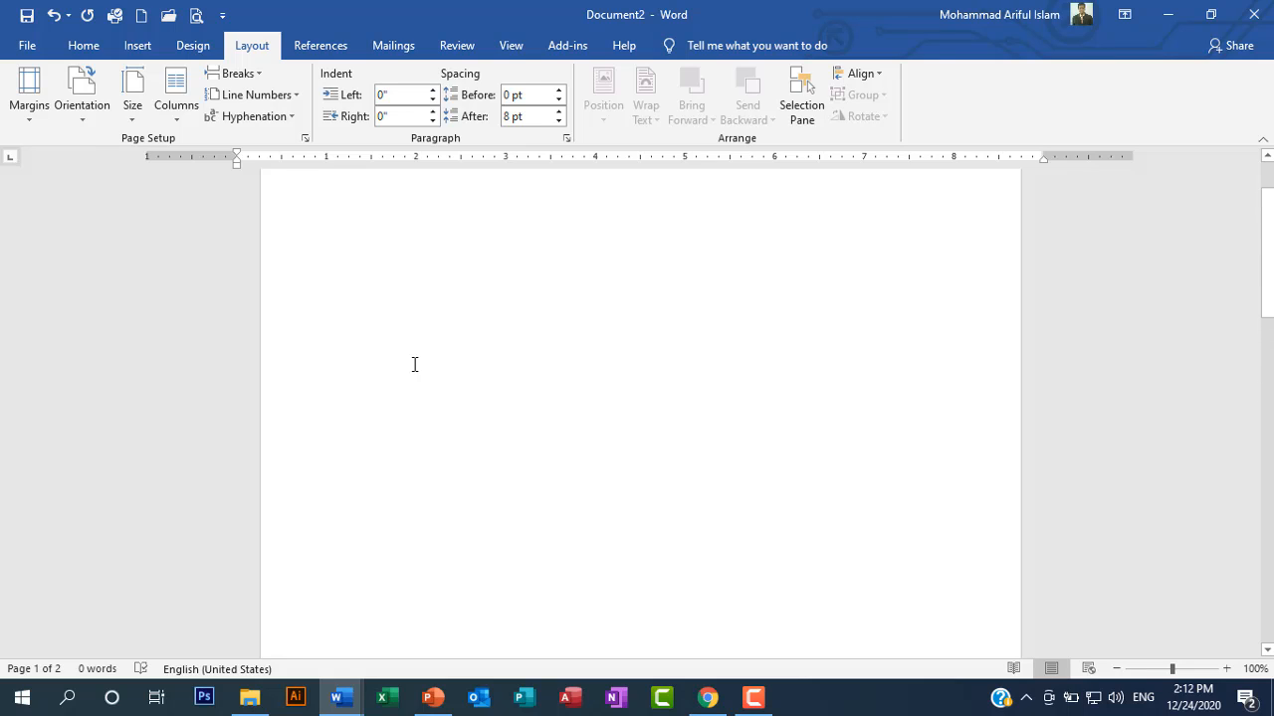
{"action": "scroll", "coordinate": [415, 364], "scroll_direction": "up", "scroll_amount": 1}
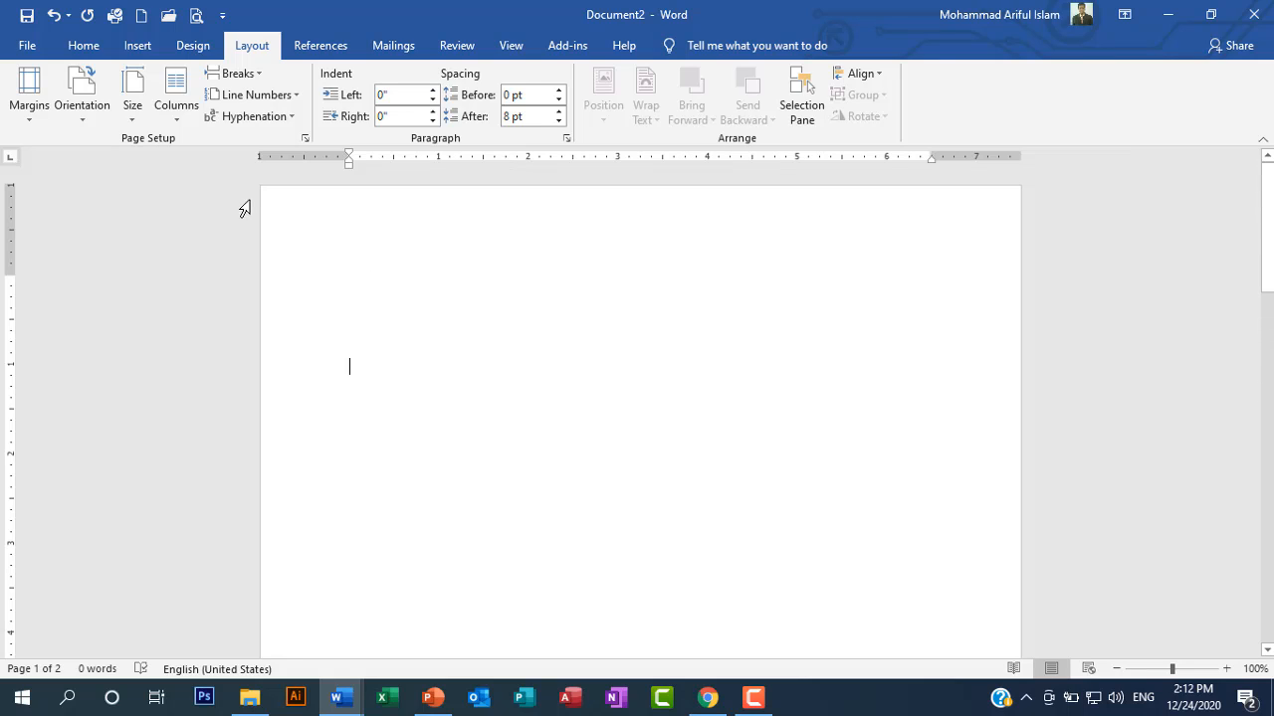
Insert a table with five columns and three rows at the start of the first page
{"action": "left_click", "coordinate": [83, 48]}
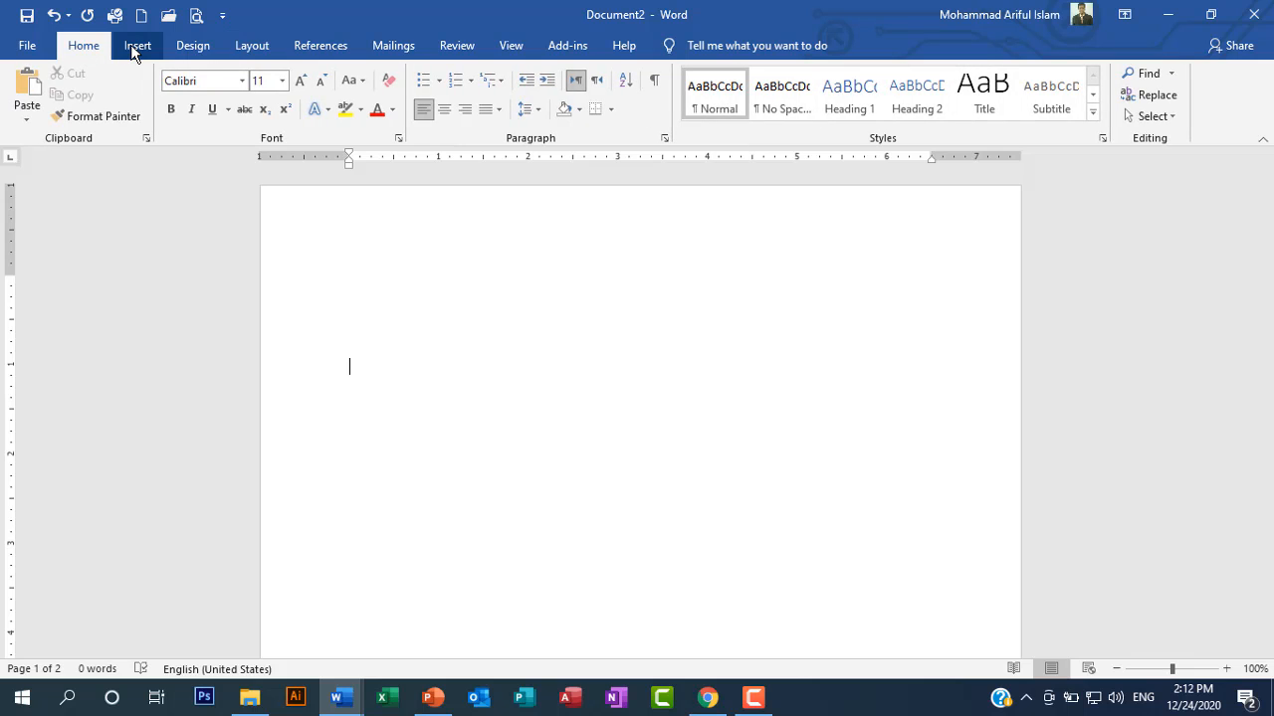
{"action": "left_click", "coordinate": [133, 46]}
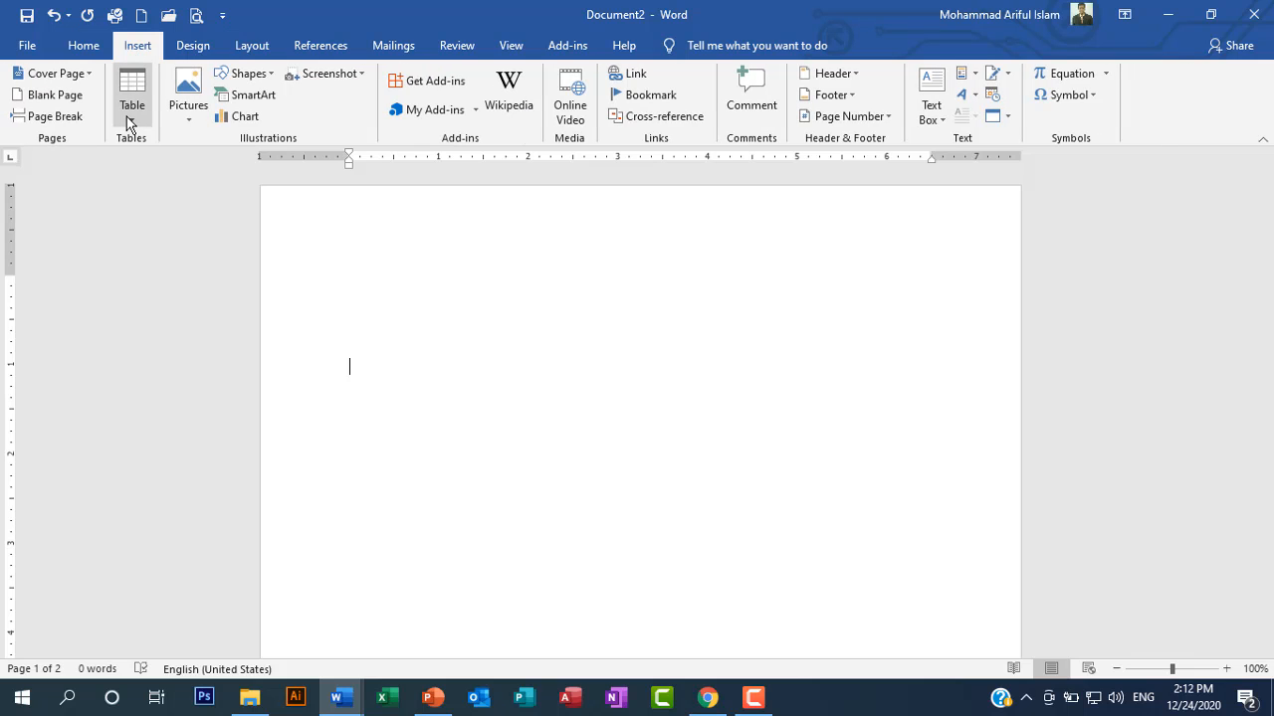
{"action": "left_click", "coordinate": [130, 120]}
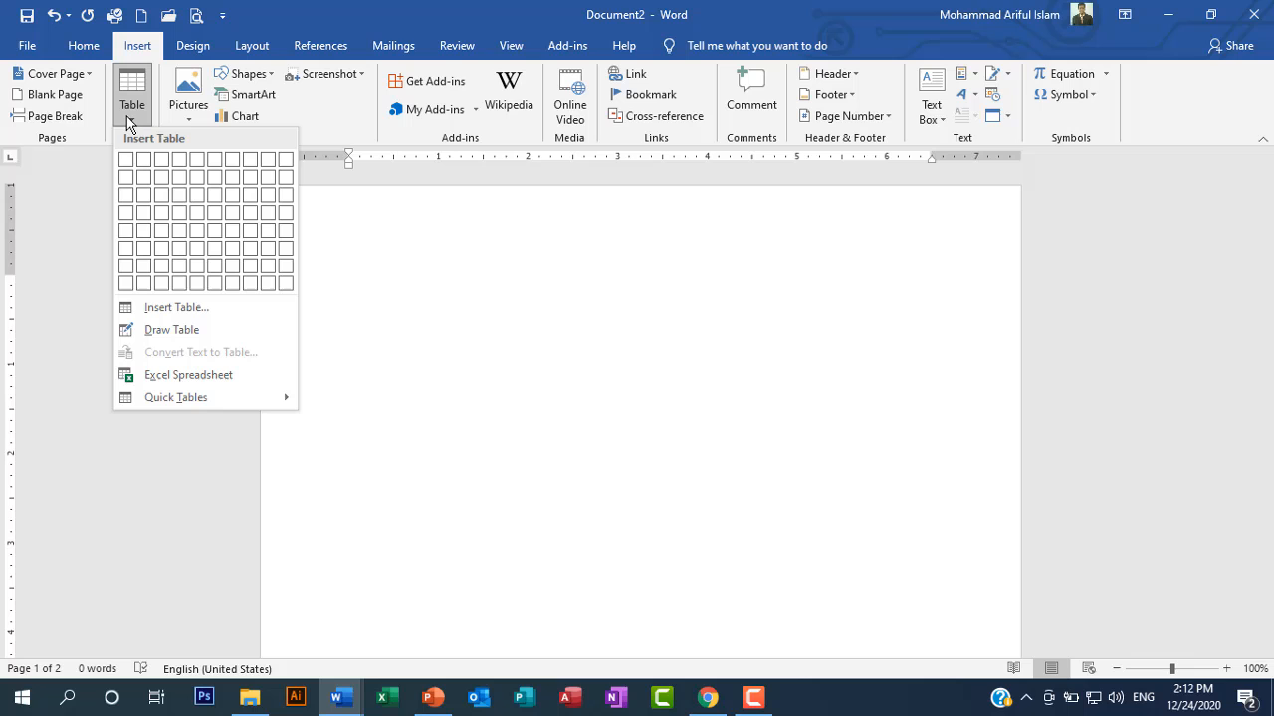
{"action": "left_click", "coordinate": [204, 207]}
{"action": "left_click", "coordinate": [507, 541]}
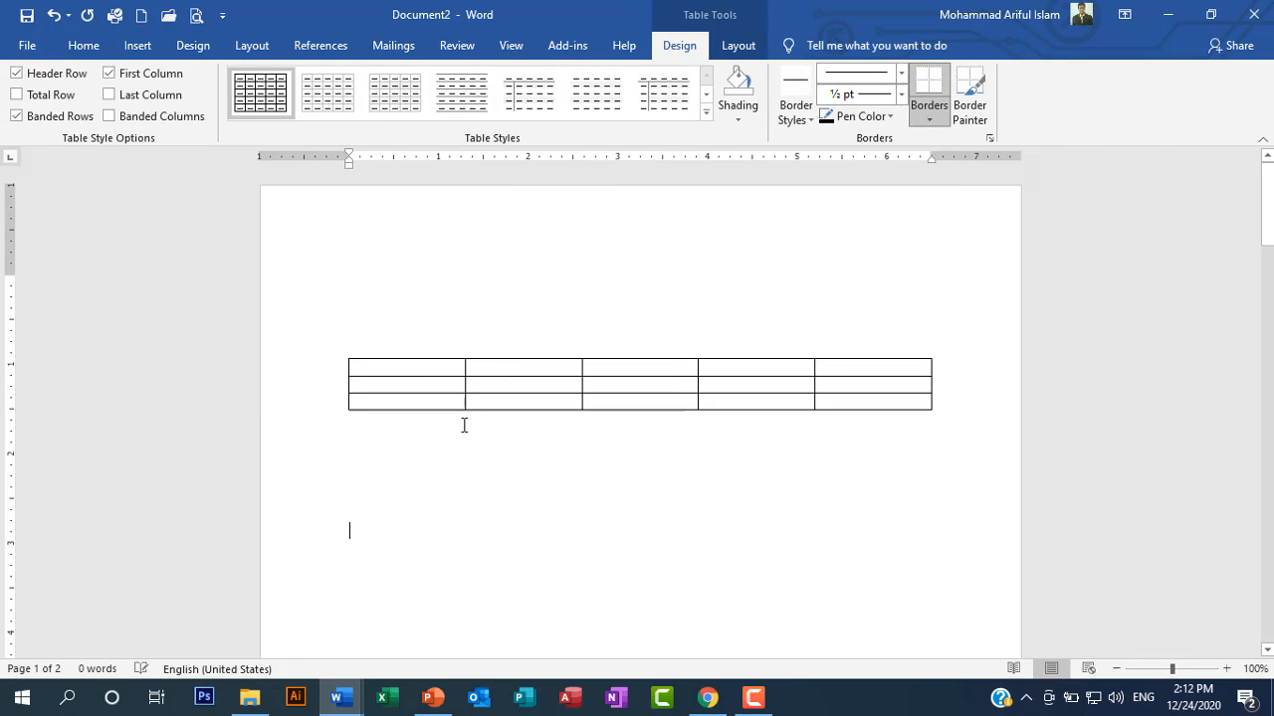
Fill the table's first column with dhaka, Gazipur and barisal, one entry per row
{"action": "left_click", "coordinate": [398, 374]}
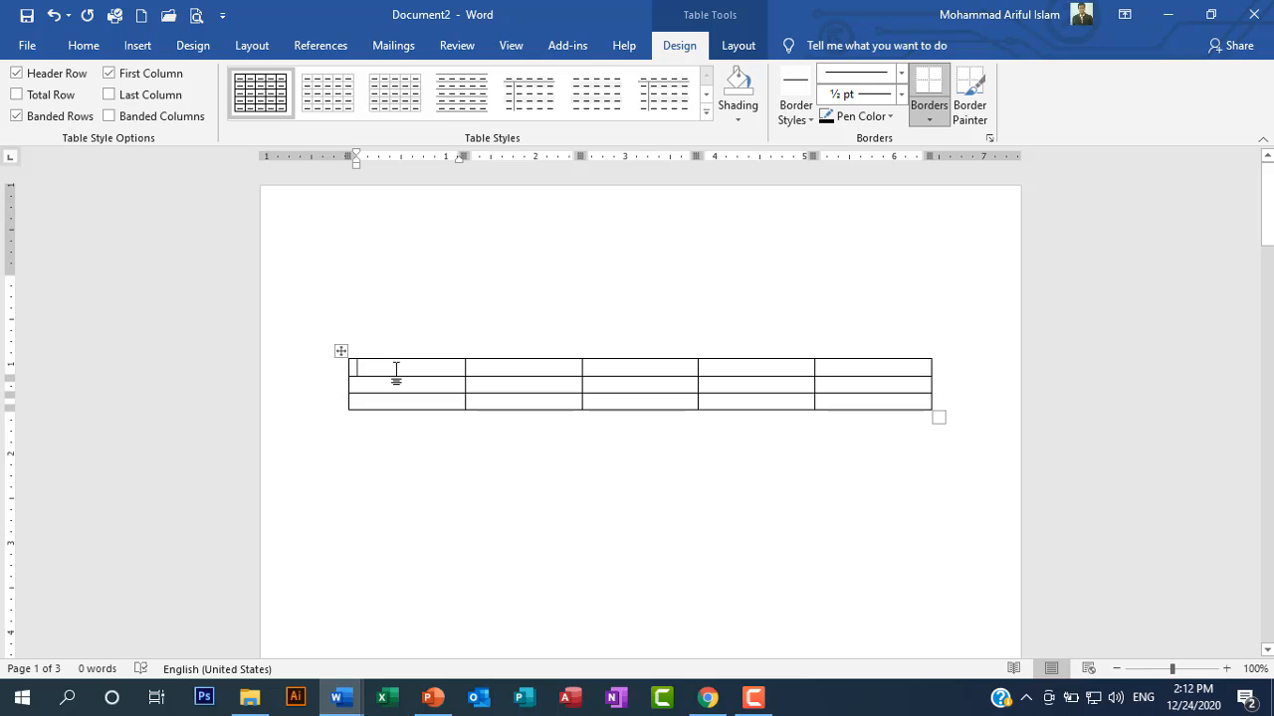
{"action": "type", "text": "dhaka"}
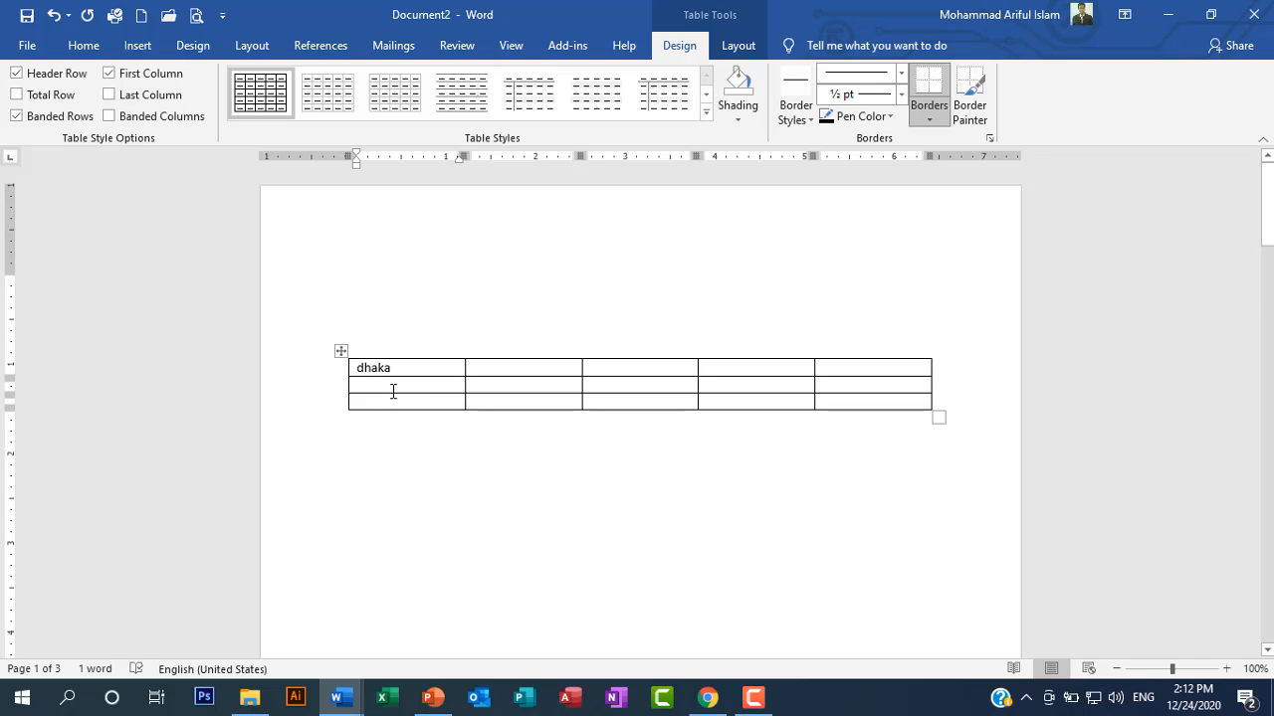
{"action": "left_click", "coordinate": [393, 389]}
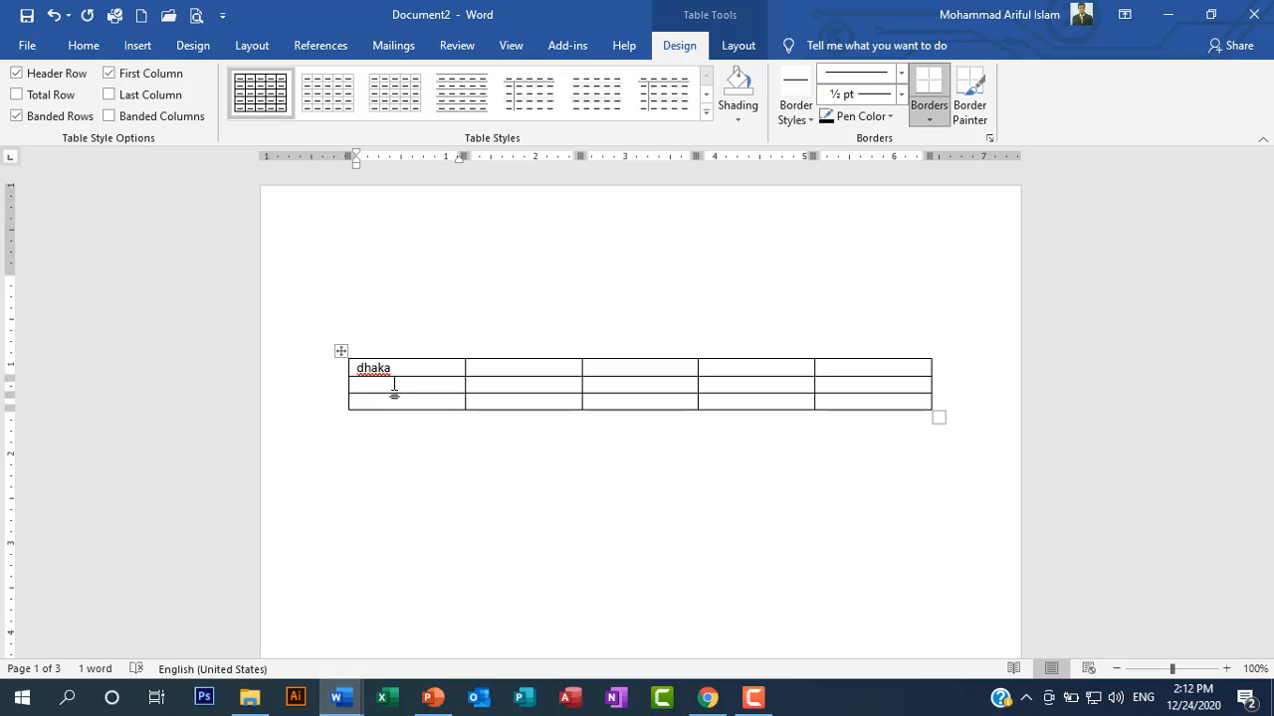
{"action": "type", "text": "gazi"}
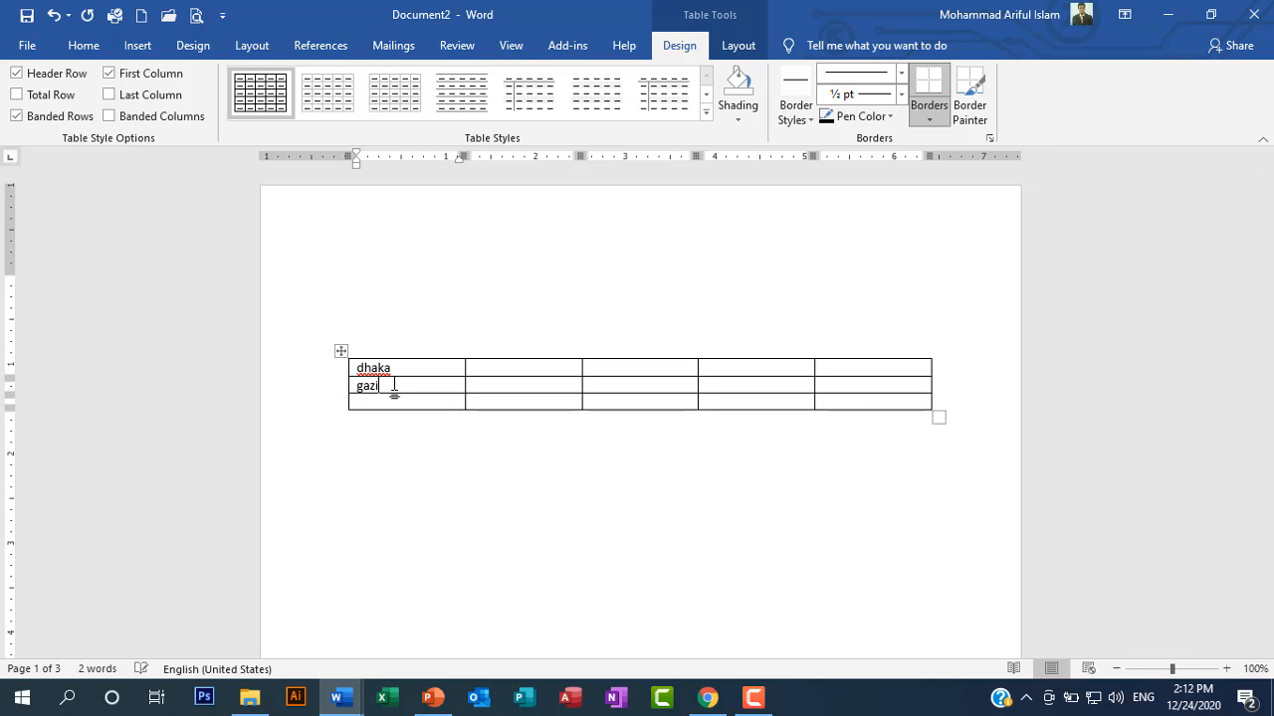
{"action": "type", "text": "po"}
{"action": "key", "text": "BackSpace"}
{"action": "key", "text": "BackSpace"}
{"action": "type", "text": "ur"}
{"action": "left_click", "coordinate": [396, 402]}
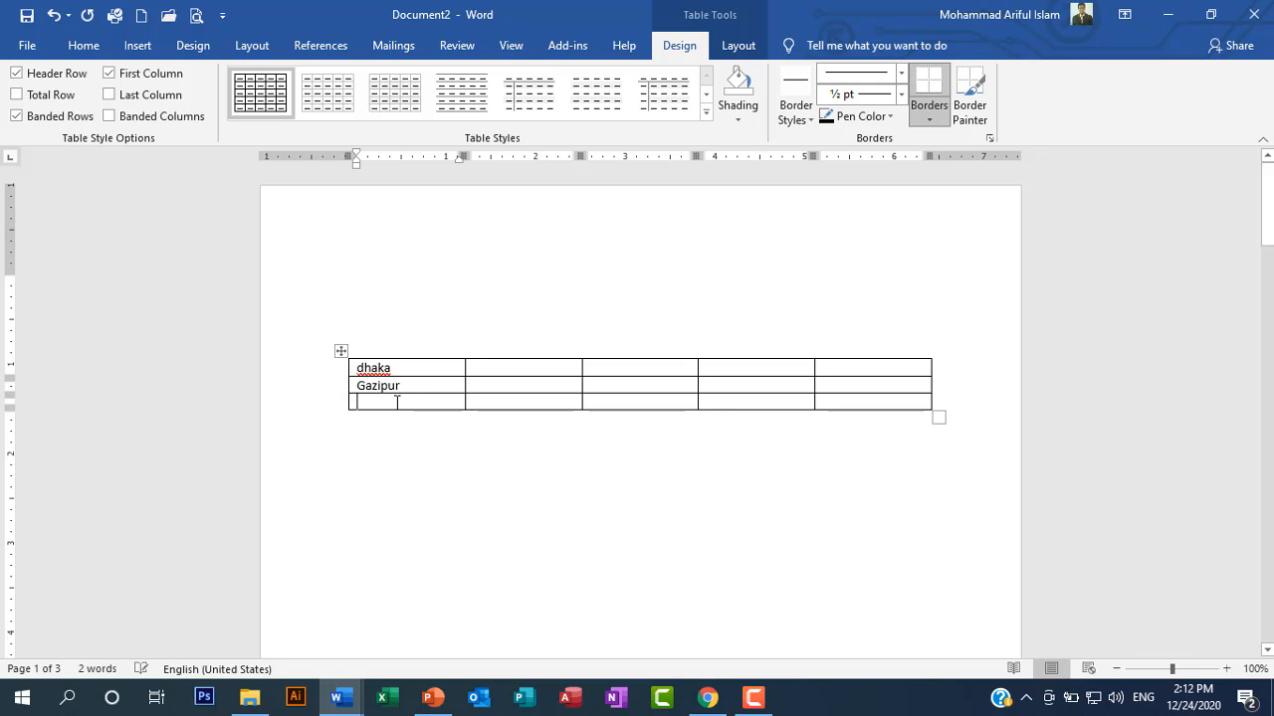
{"action": "type", "text": "barisal"}
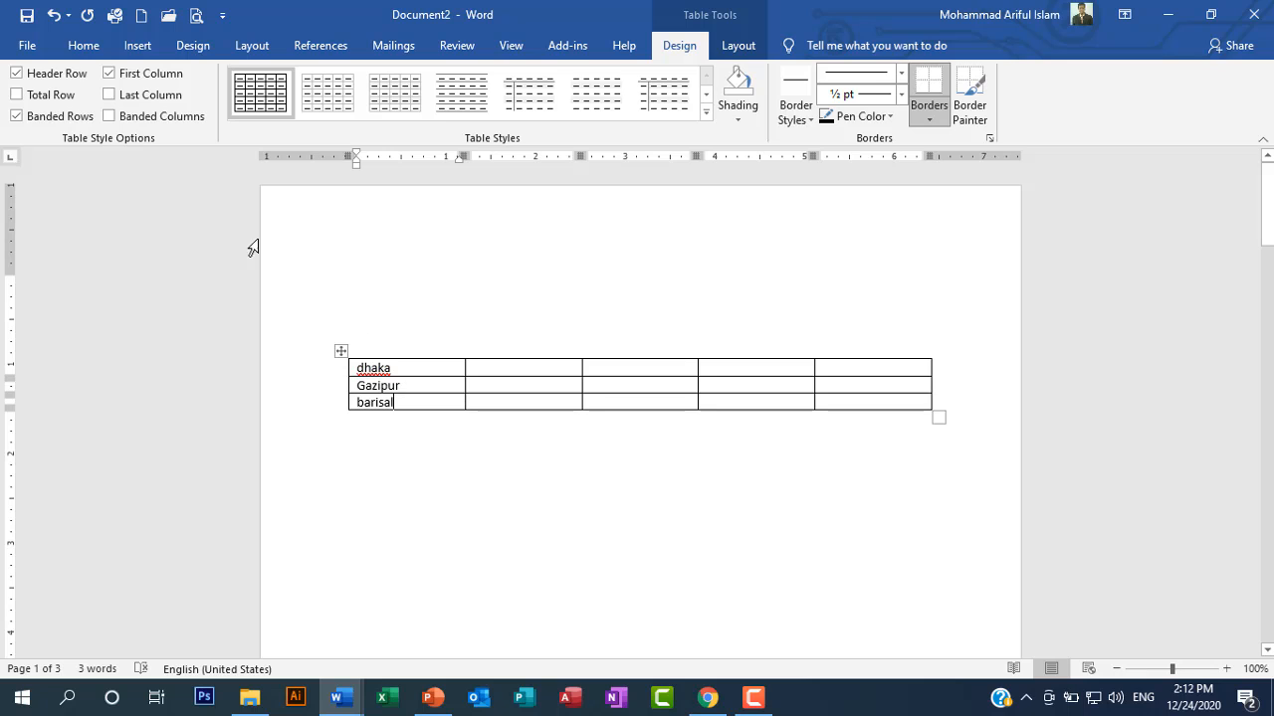
Move the entire barisal row up one position so it sits above the Gazipur row
{"action": "left_click", "coordinate": [83, 46]}
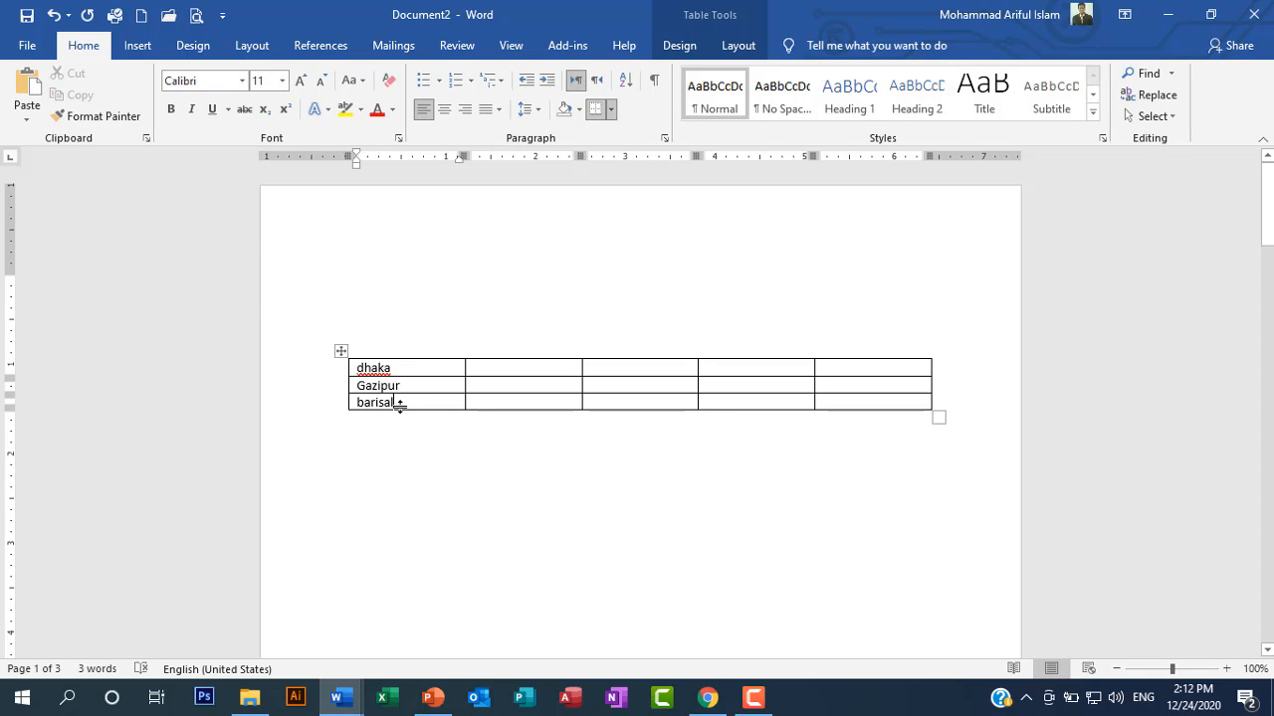
{"action": "left_click_drag", "start_coordinate": [358, 402], "coordinate": [862, 400]}
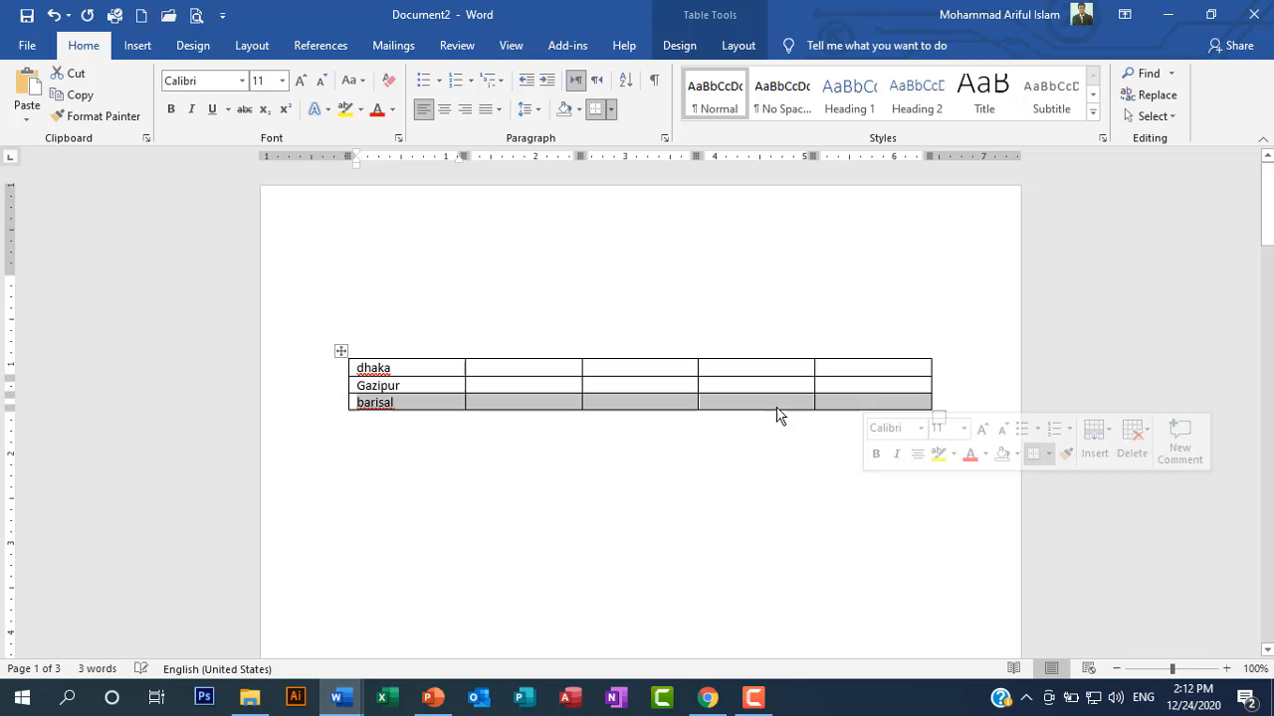
{"action": "left_click", "coordinate": [414, 408]}
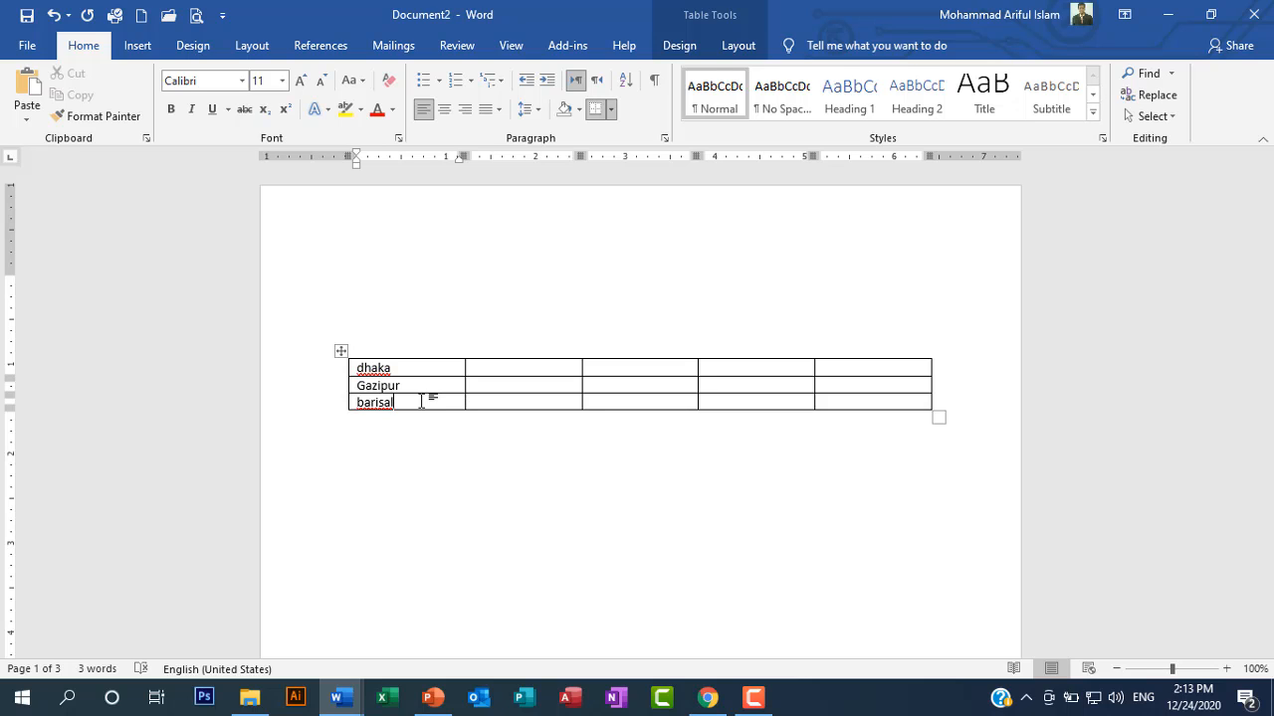
{"action": "key", "text": "alt+shift+Up"}
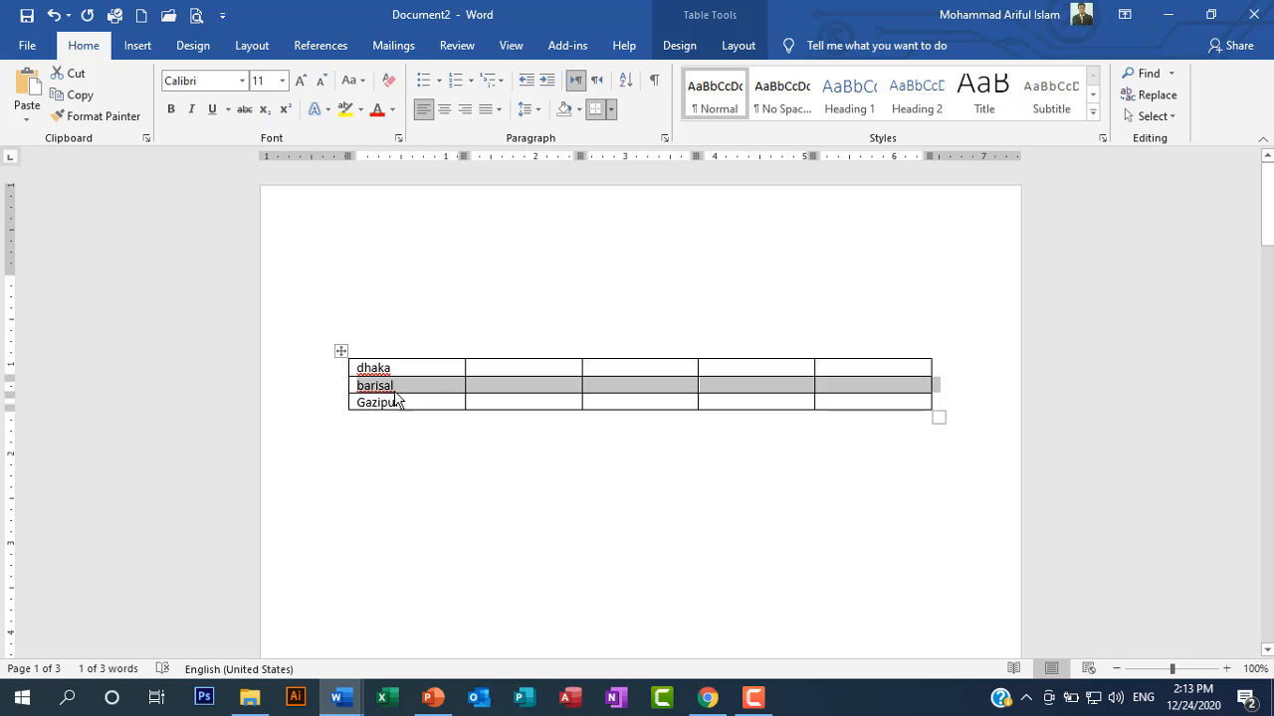
{"action": "left_click", "coordinate": [364, 390]}
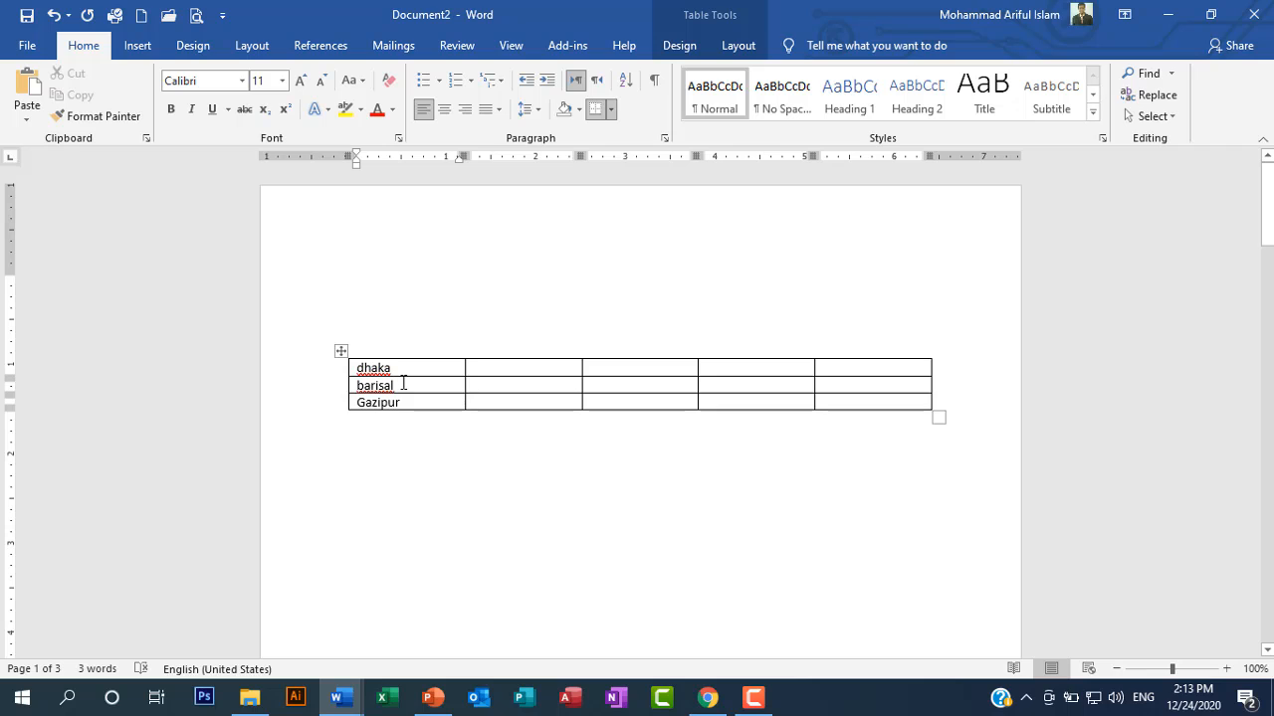
Enter 52, 22, 222 and 2222 in the remaining cells of the barisal row
{"action": "left_click", "coordinate": [501, 385]}
{"action": "type", "text": "52"}
{"action": "key", "text": "Tab"}
{"action": "type", "text": "22"}
{"action": "key", "text": "Tab"}
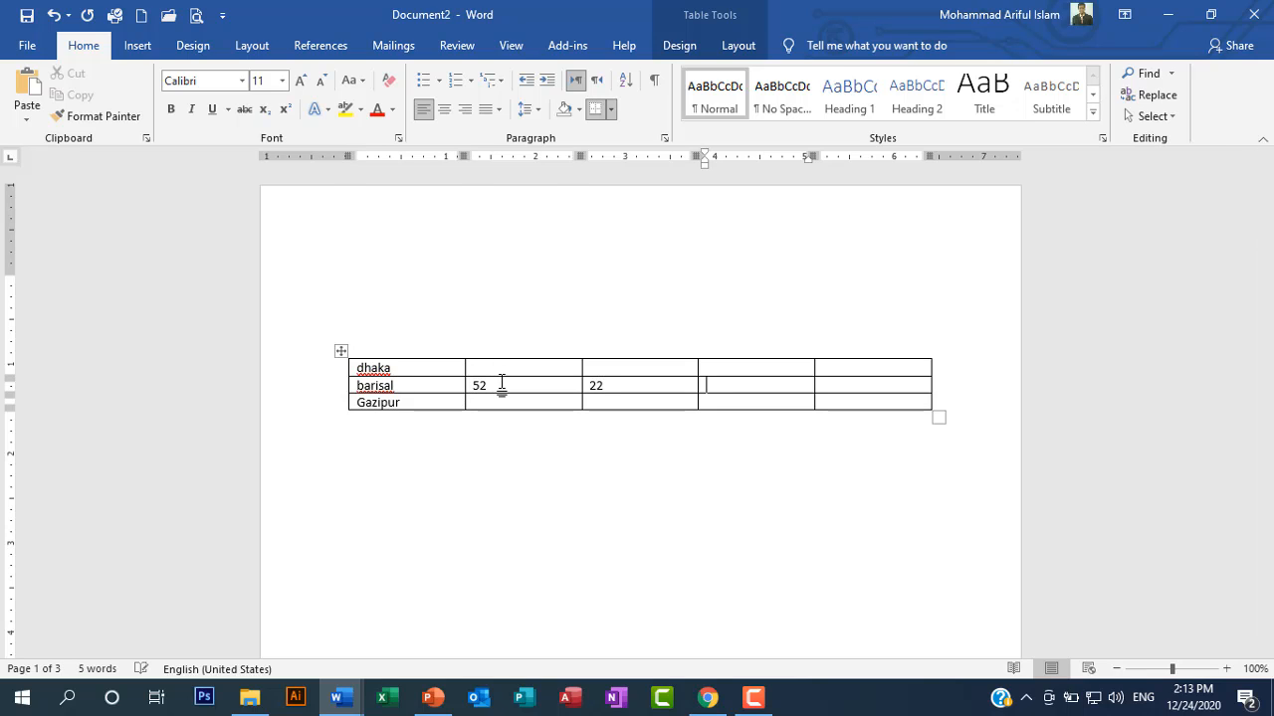
{"action": "type", "text": "222"}
{"action": "key", "text": "Tab"}
{"action": "type", "text": "2222"}
{"action": "key", "text": "Tab"}
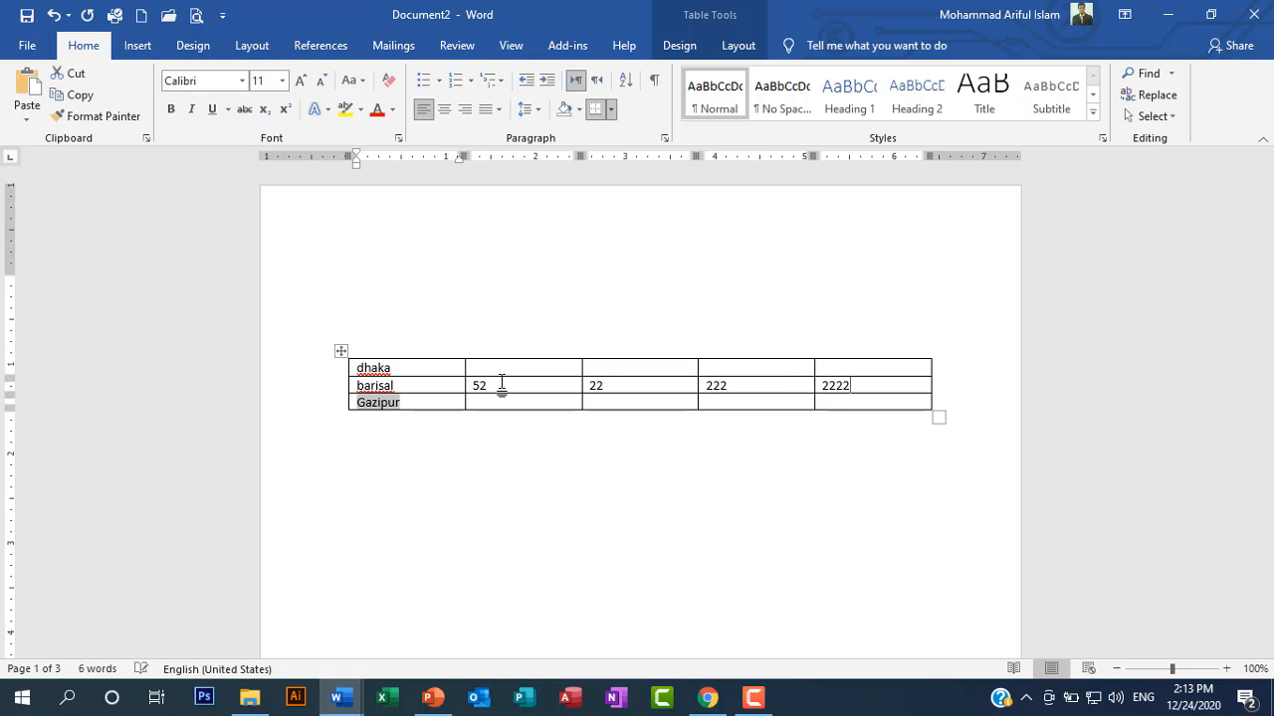
Move the entire barisal row, including its numbers, down one position below the Gazipur row
{"action": "left_click", "coordinate": [386, 388]}
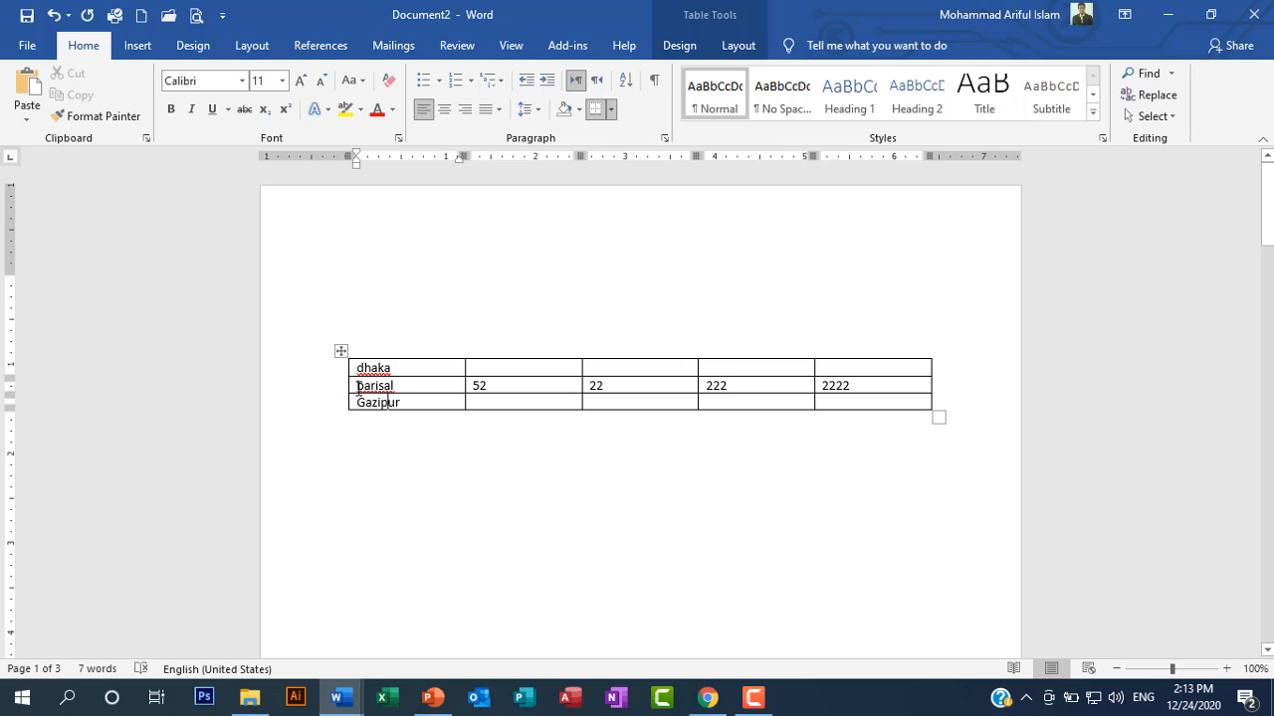
{"action": "left_click_drag", "start_coordinate": [359, 389], "coordinate": [879, 382]}
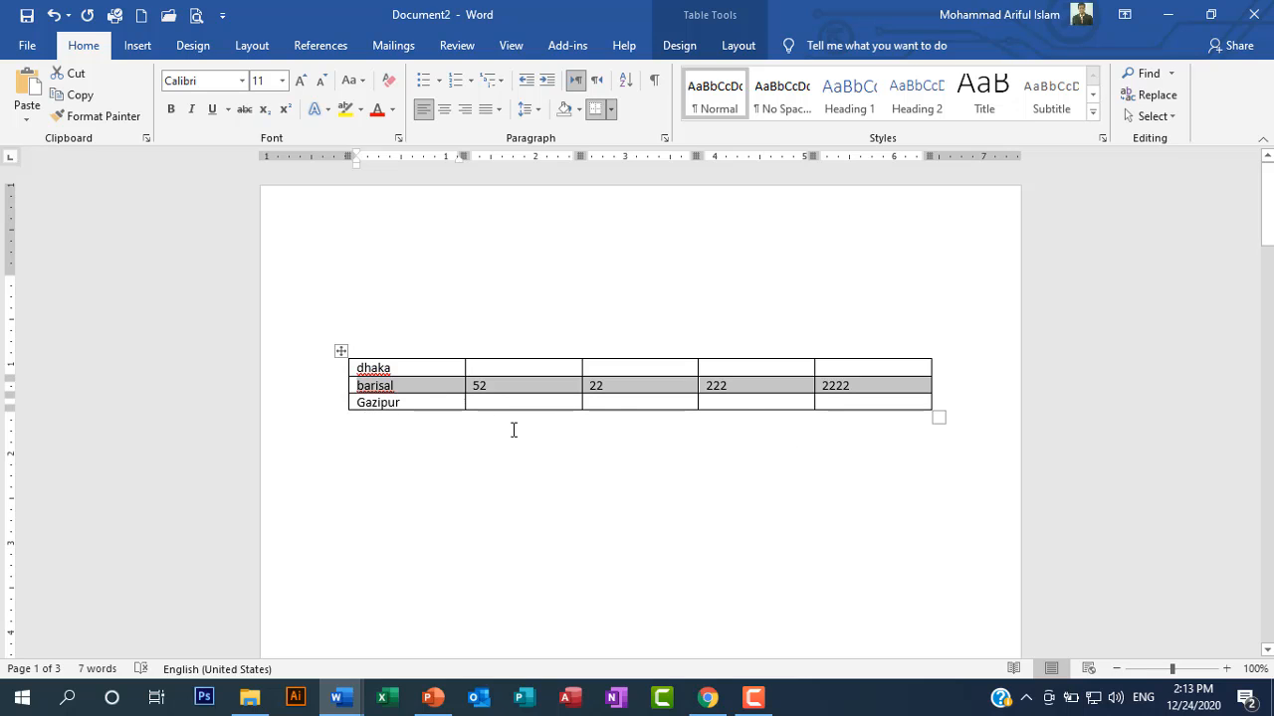
{"action": "left_click", "coordinate": [408, 393]}
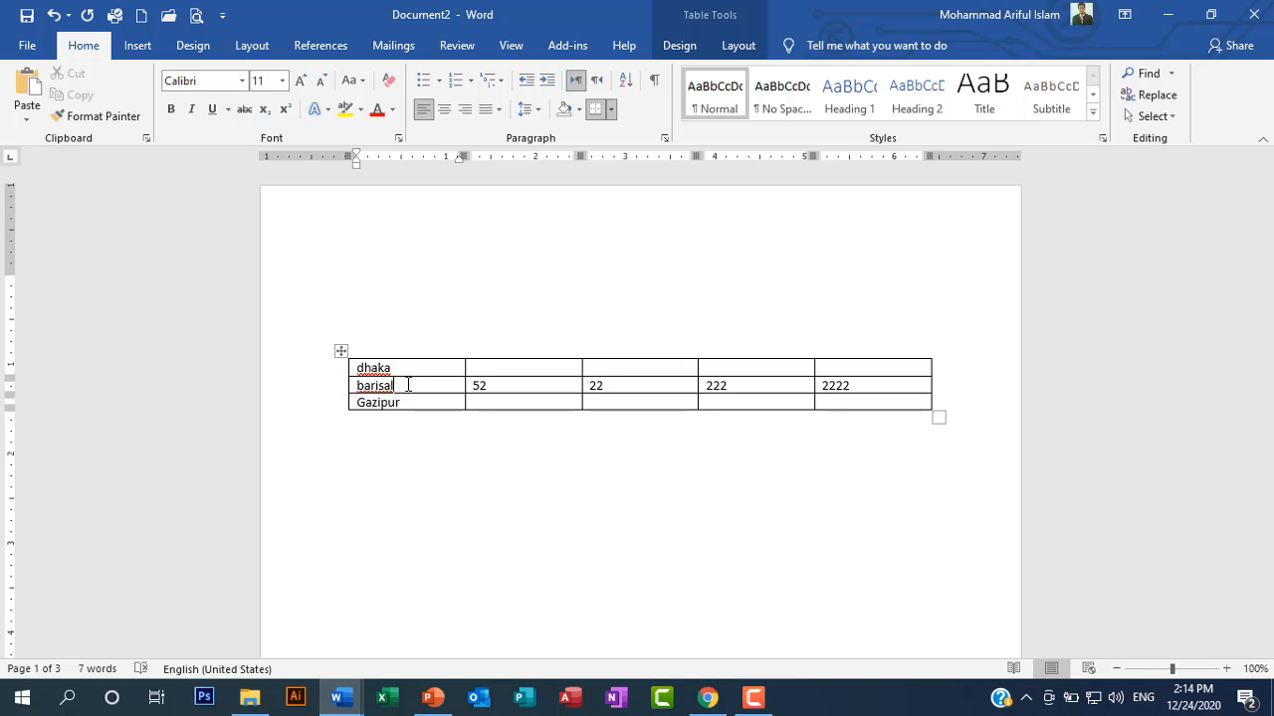
{"action": "key", "text": "alt+shift+Down"}
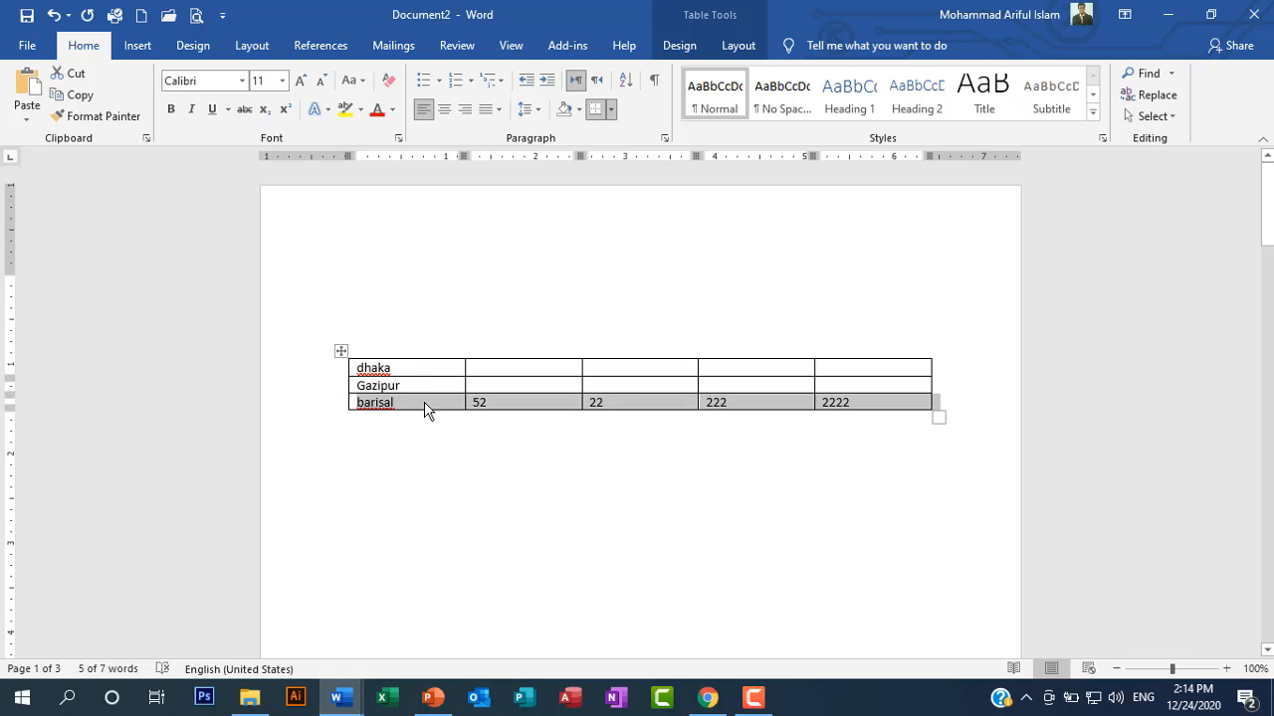
{"action": "left_click", "coordinate": [424, 403]}
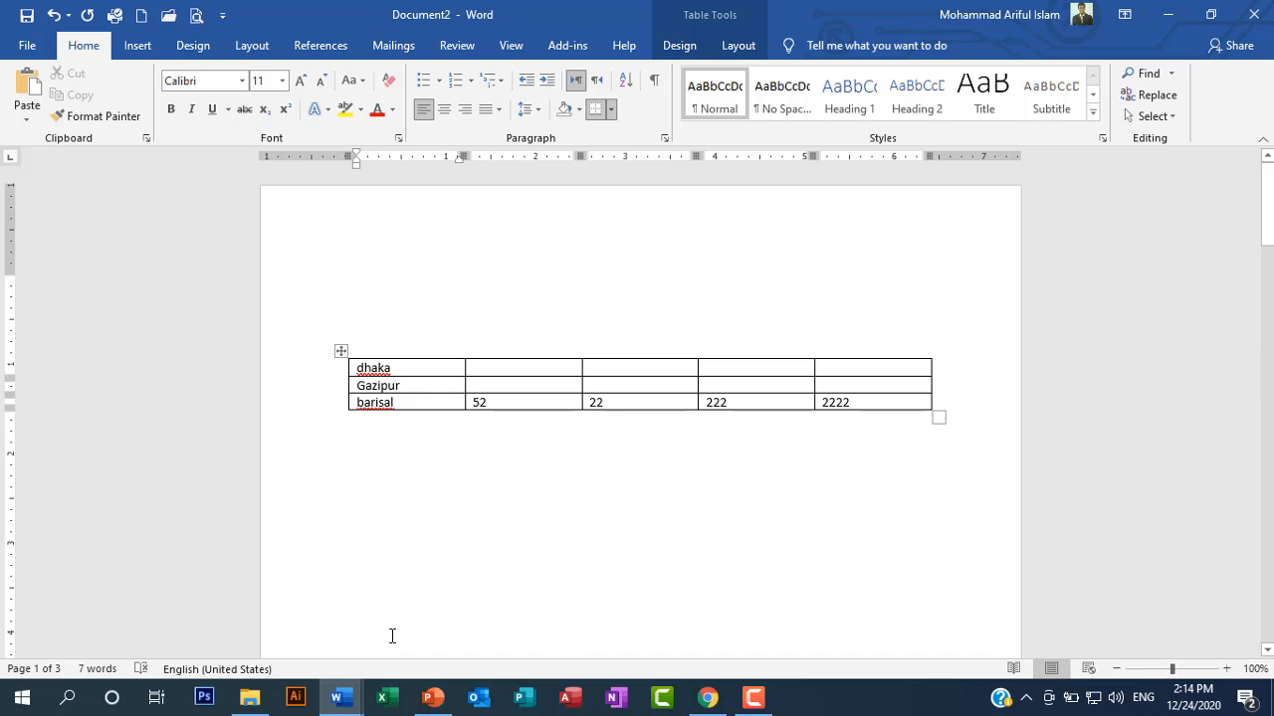
In the Basic Grammar document, enlarge "depending on" in the Dependent Clauses paragraph on page 1 to 16 pt
{"action": "mouse_move", "coordinate": [341, 697]}
{"action": "left_click", "coordinate": [280, 642]}
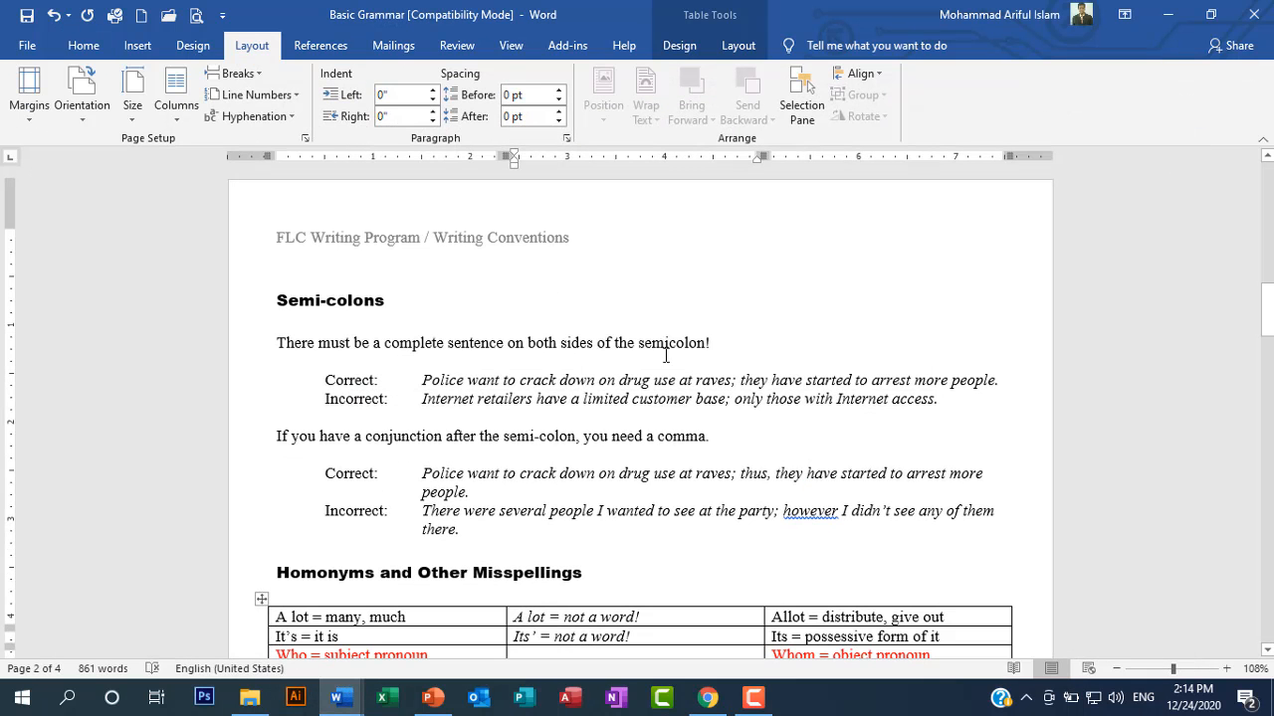
{"action": "scroll", "coordinate": [670, 398], "scroll_direction": "up", "scroll_amount": 1}
{"action": "scroll", "coordinate": [673, 405], "scroll_direction": "up", "scroll_amount": 10}
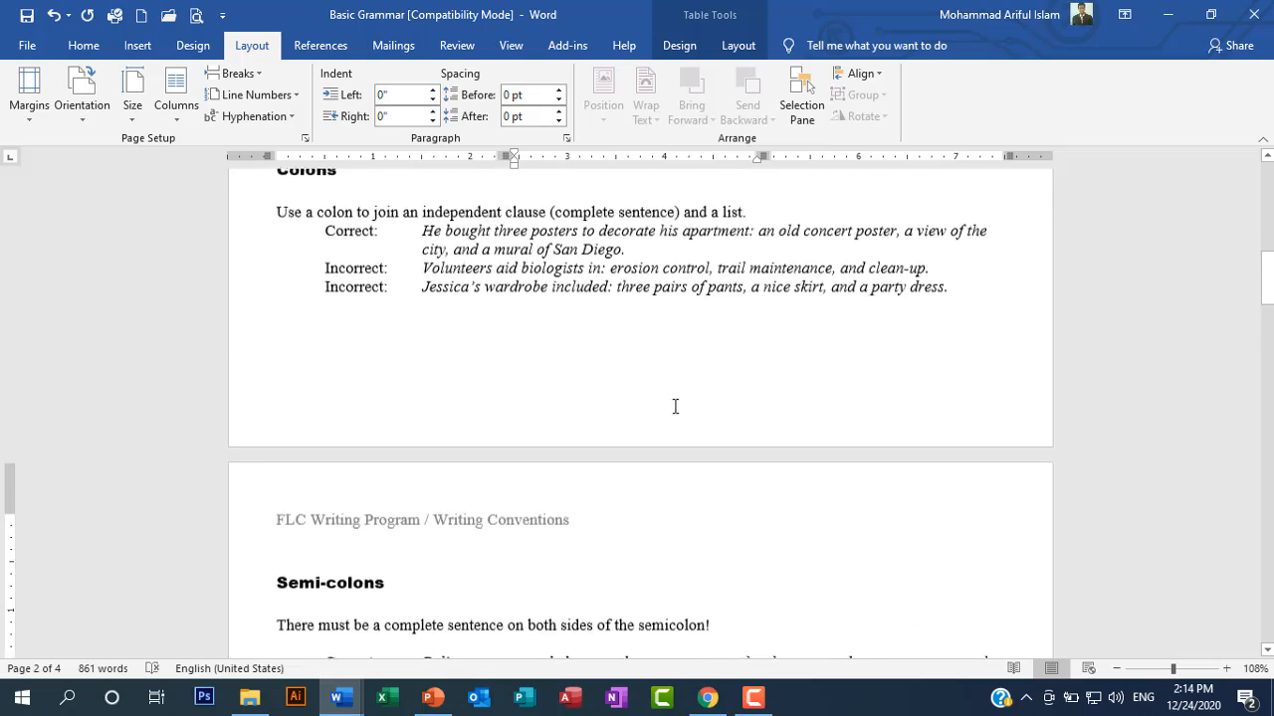
{"action": "scroll", "coordinate": [675, 406], "scroll_direction": "up", "scroll_amount": 1}
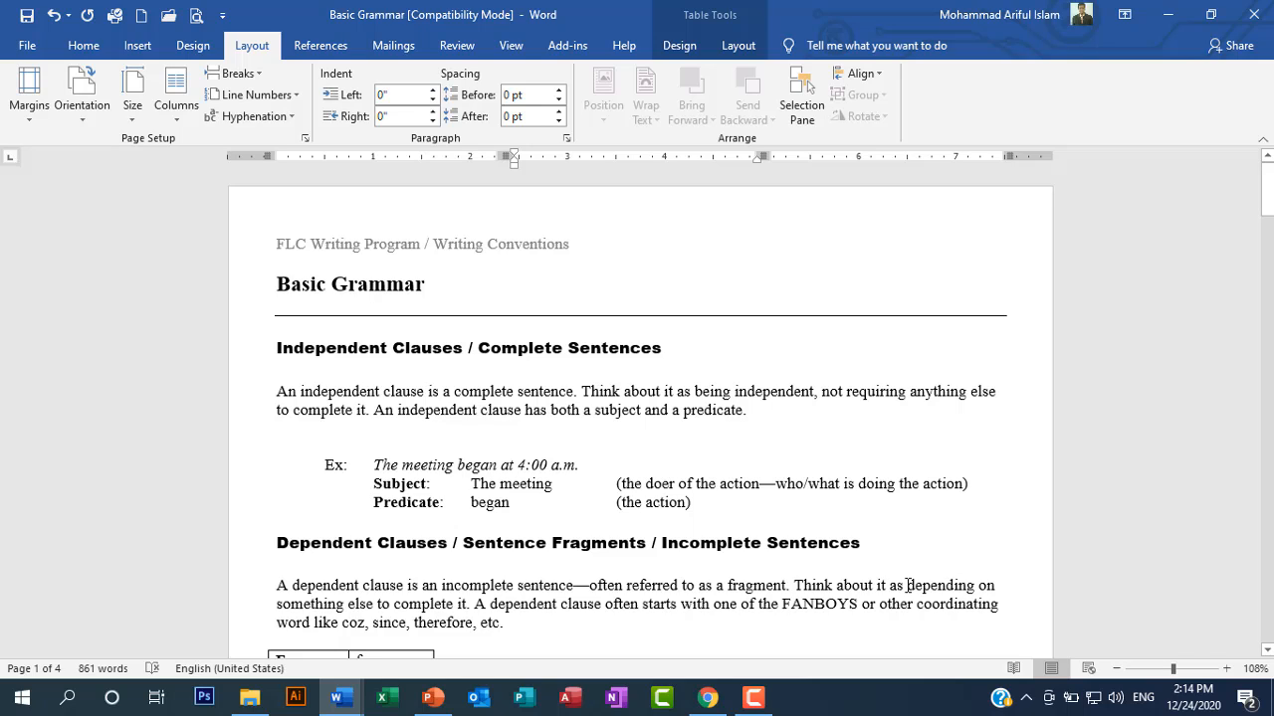
{"action": "left_click_drag", "start_coordinate": [908, 585], "coordinate": [995, 585]}
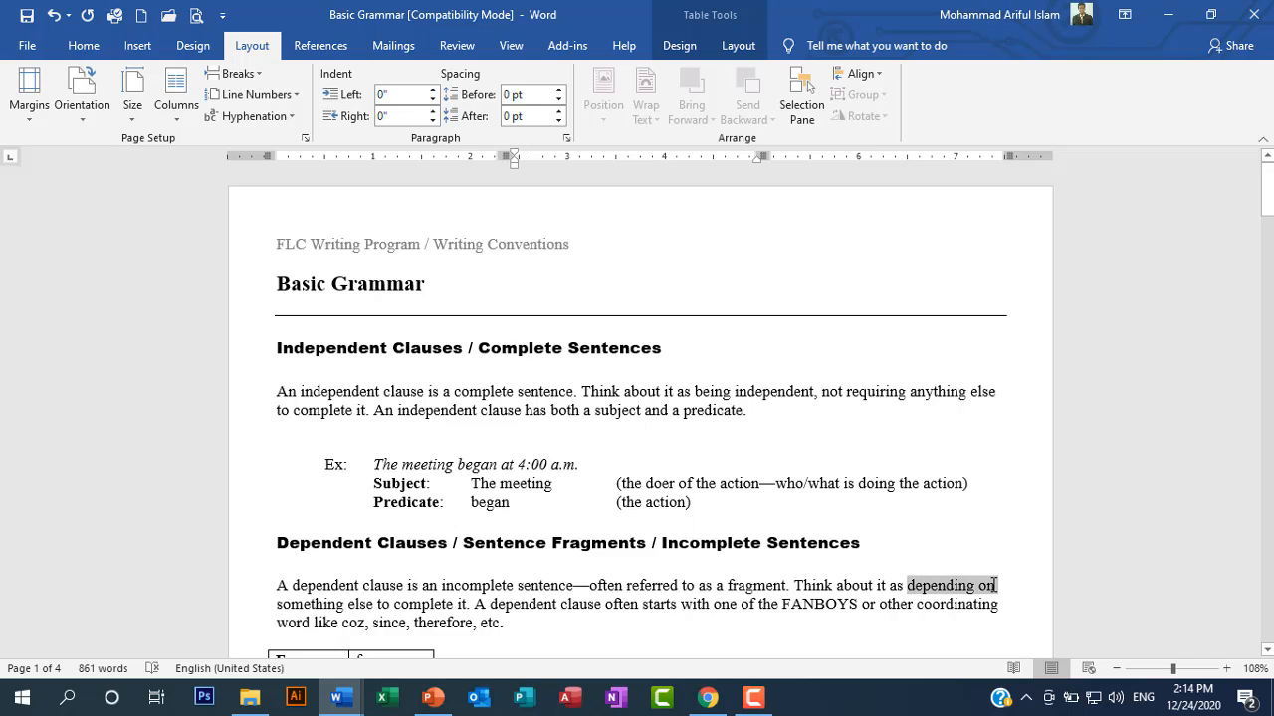
{"action": "scroll", "coordinate": [792, 438], "scroll_direction": "down", "scroll_amount": 3}
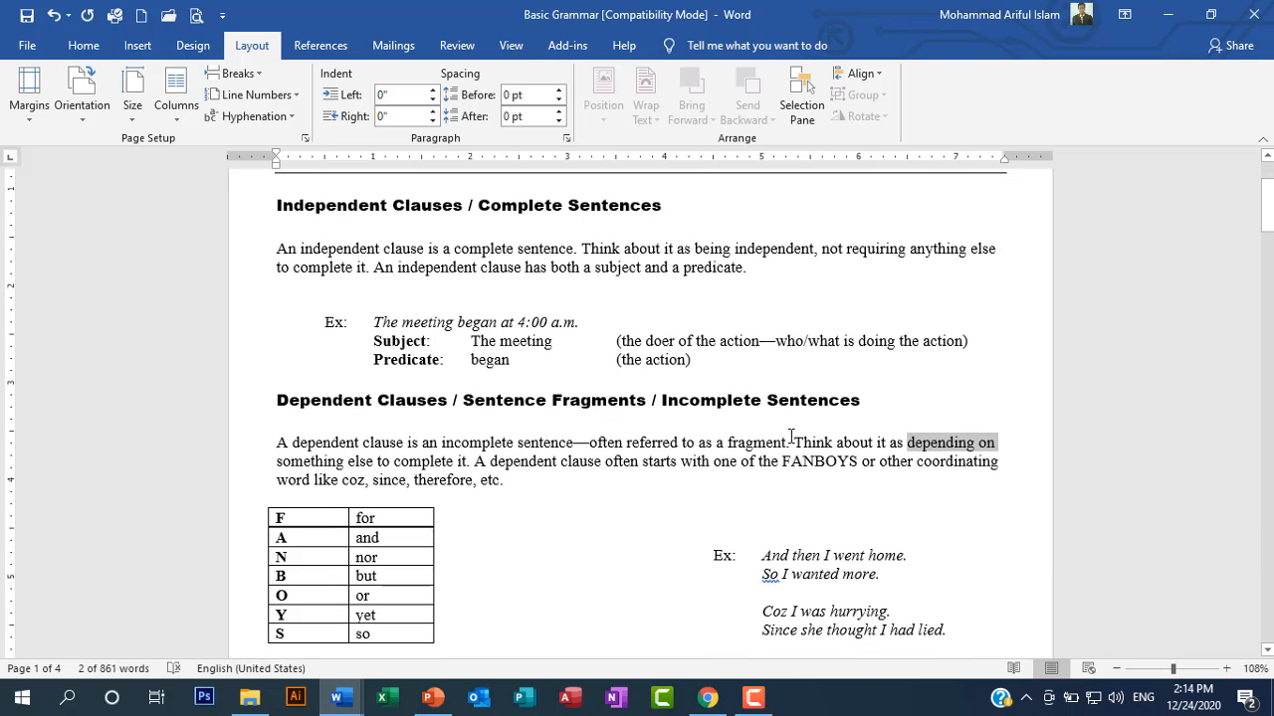
{"action": "left_click", "coordinate": [84, 45]}
{"action": "left_click", "coordinate": [300, 83]}
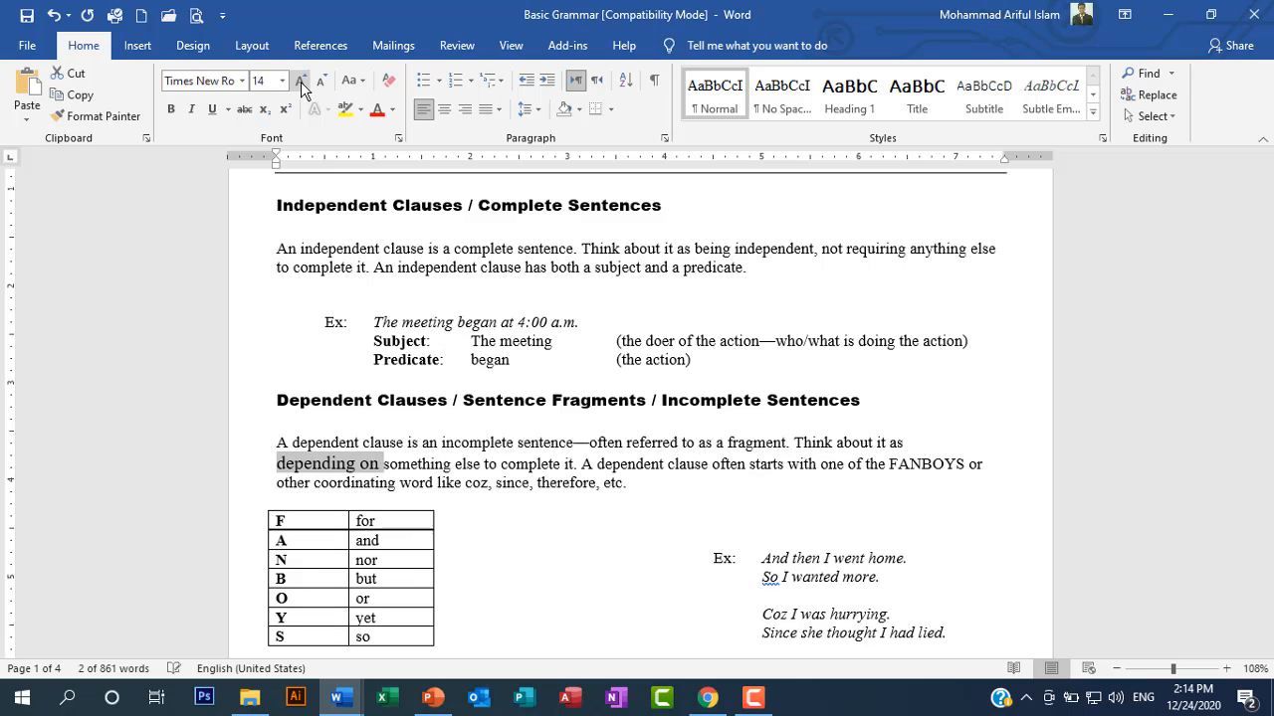
{"action": "left_click", "coordinate": [300, 82]}
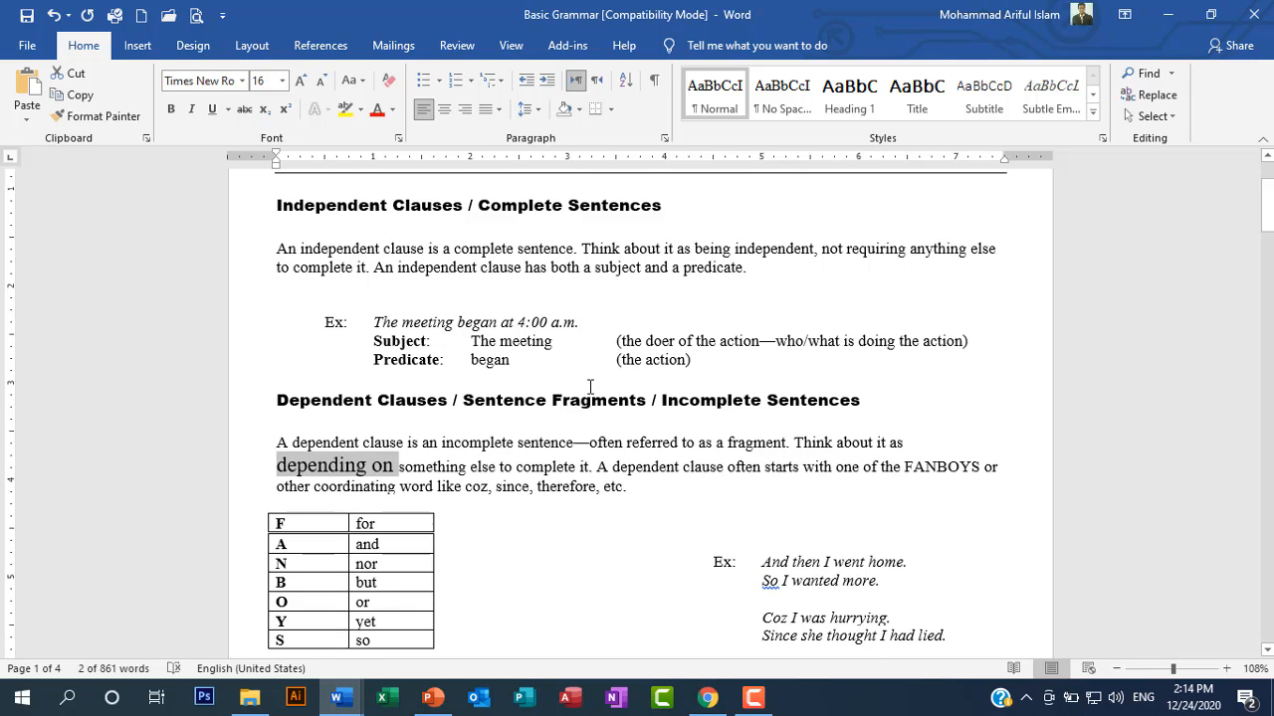
{"action": "left_click", "coordinate": [894, 324]}
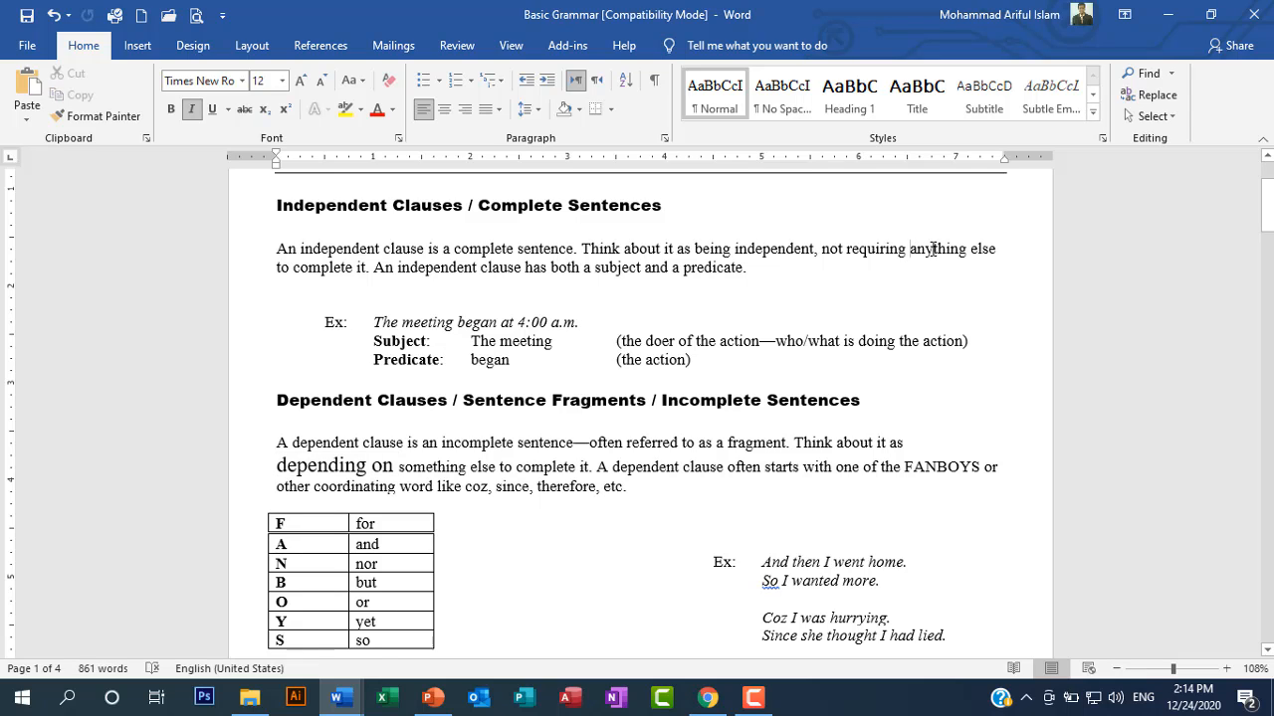
Format "anything else" in the Independent Clauses paragraph with red font color and size 16
{"action": "left_click_drag", "start_coordinate": [933, 248], "coordinate": [999, 249]}
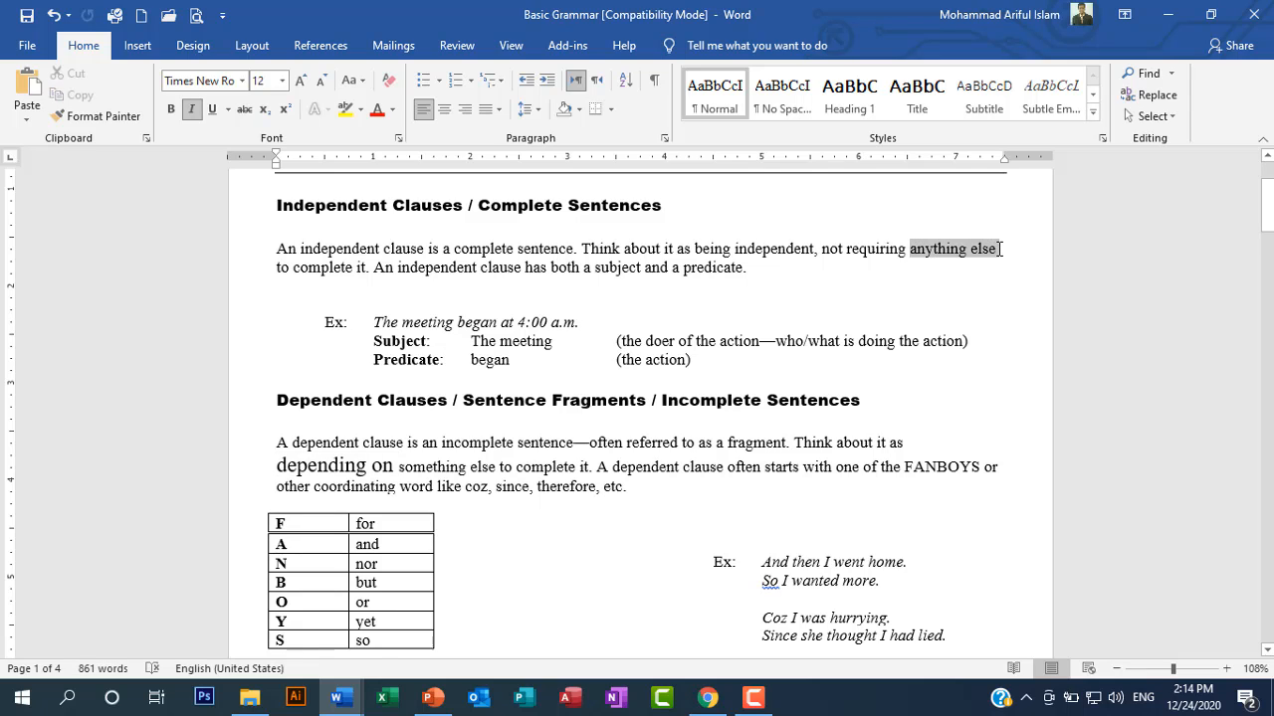
{"action": "left_click", "coordinate": [378, 114]}
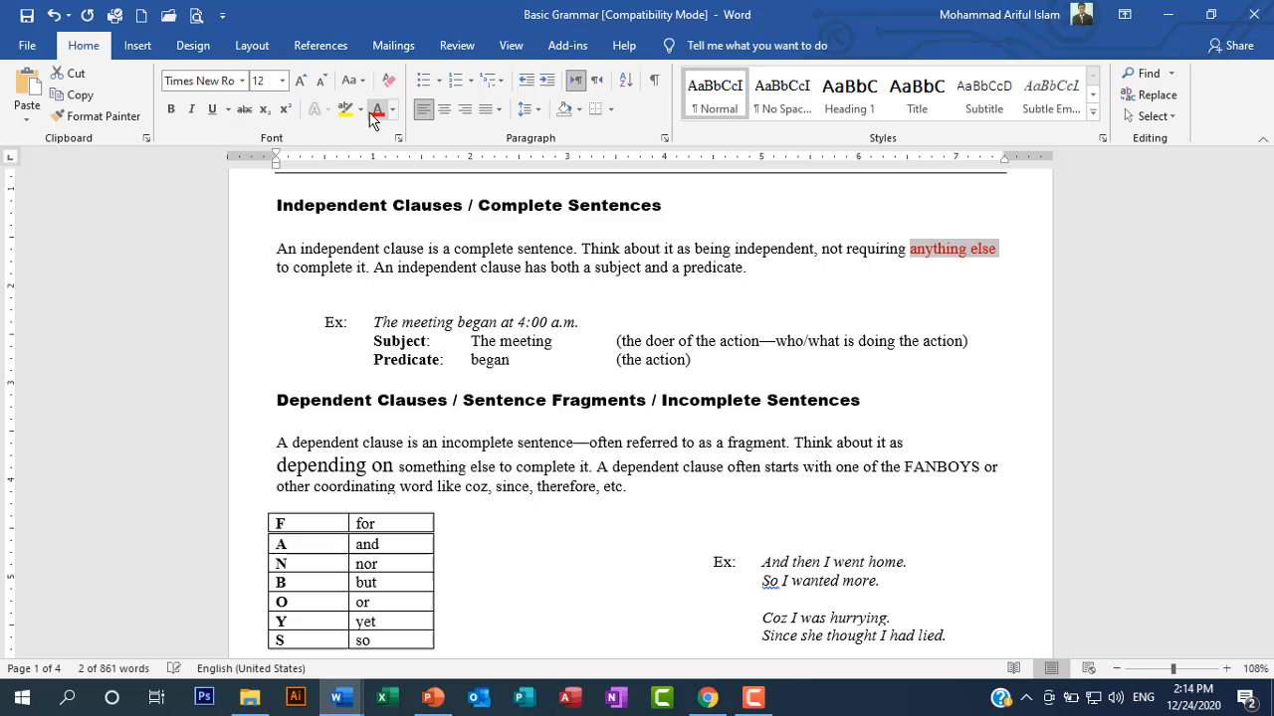
{"action": "left_click", "coordinate": [303, 84]}
{"action": "left_click", "coordinate": [303, 84]}
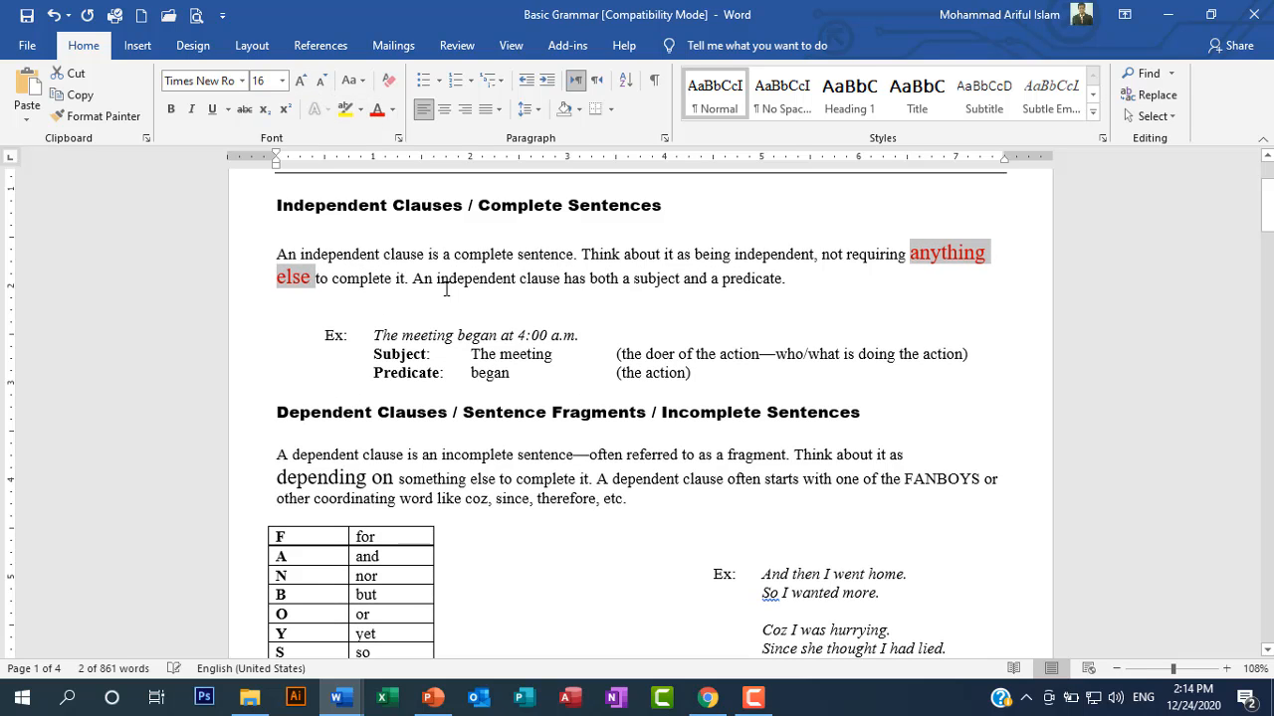
Replace the ordinary space between "anything" and "else" with a nonbreaking space to keep both words on one line
{"action": "left_click", "coordinate": [473, 301]}
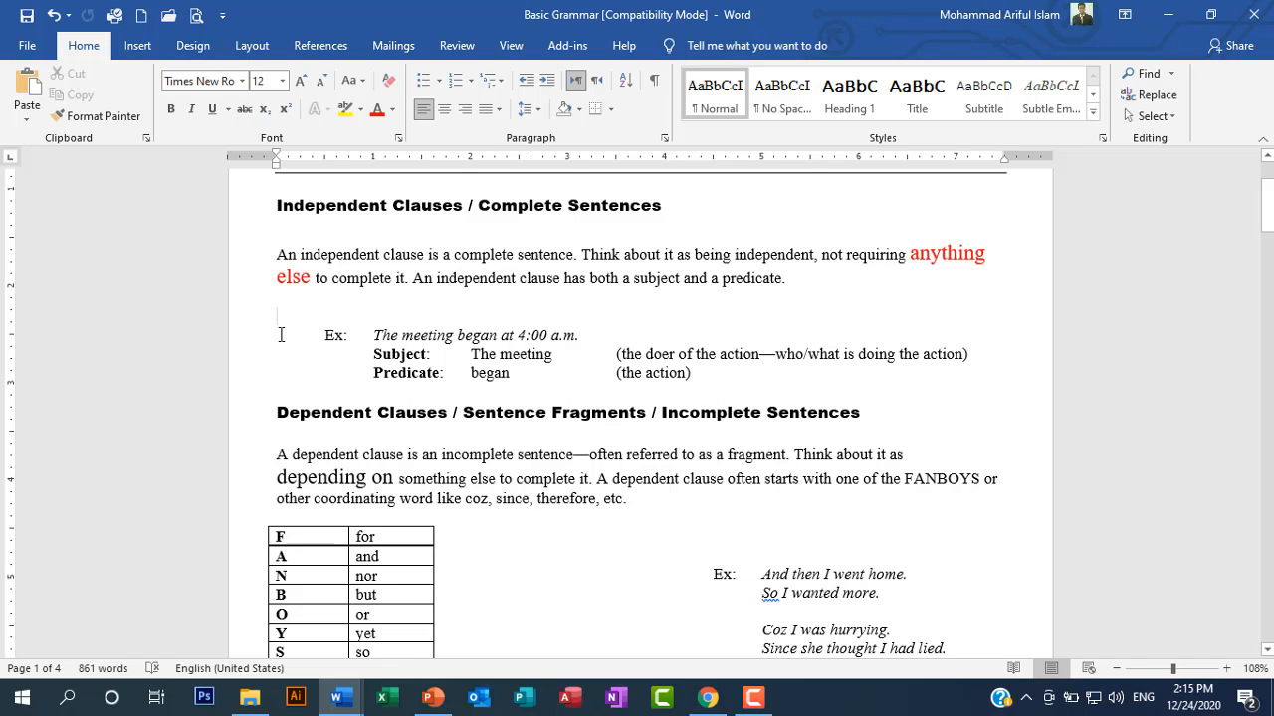
{"action": "left_click", "coordinate": [275, 278]}
{"action": "key", "text": "BackSpace"}
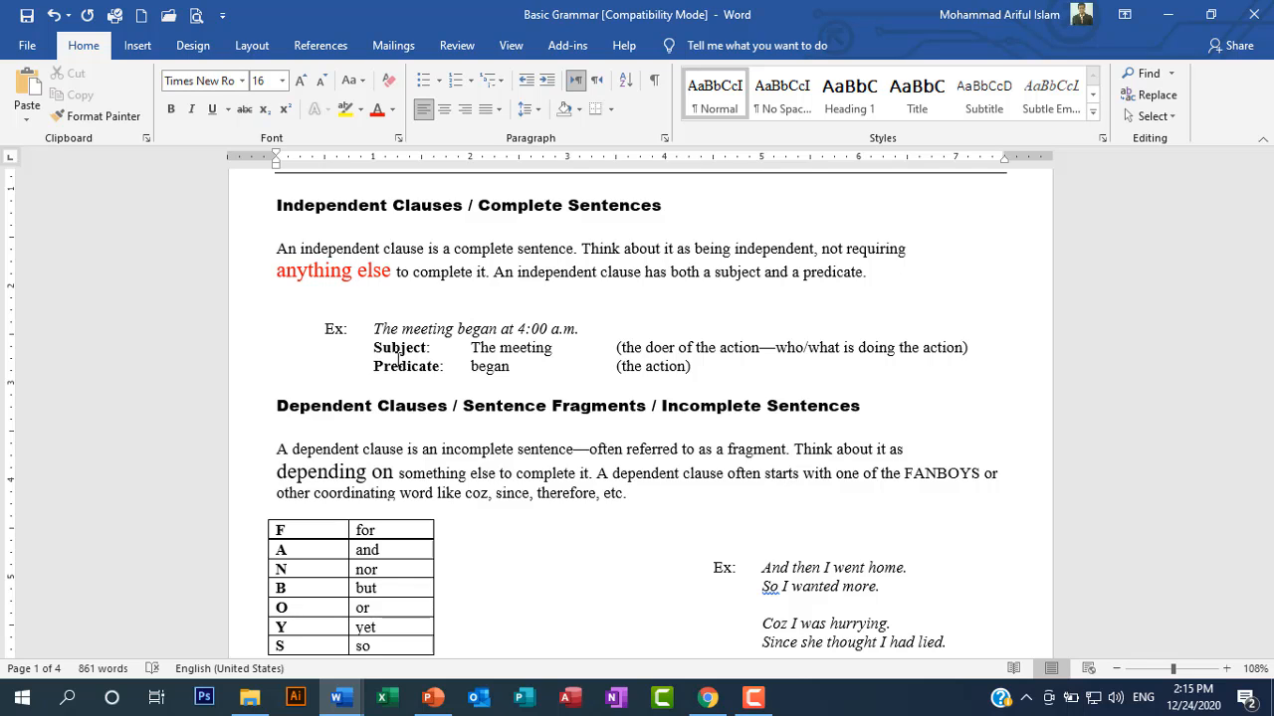
Reduce "anything else" in the Independent Clauses paragraph to 12 pt so both words fit on the first line
{"action": "left_click", "coordinate": [280, 272]}
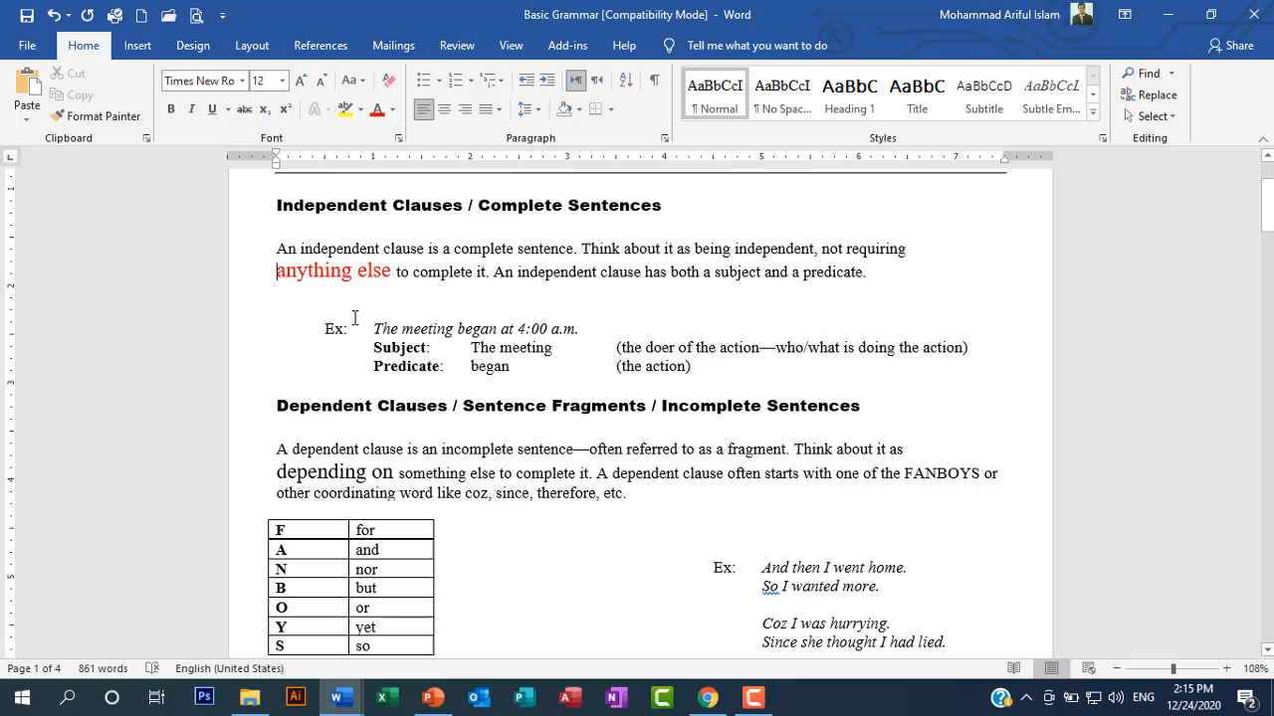
{"action": "key", "text": "BackSpace"}
{"action": "left_click_drag", "start_coordinate": [277, 271], "coordinate": [395, 272]}
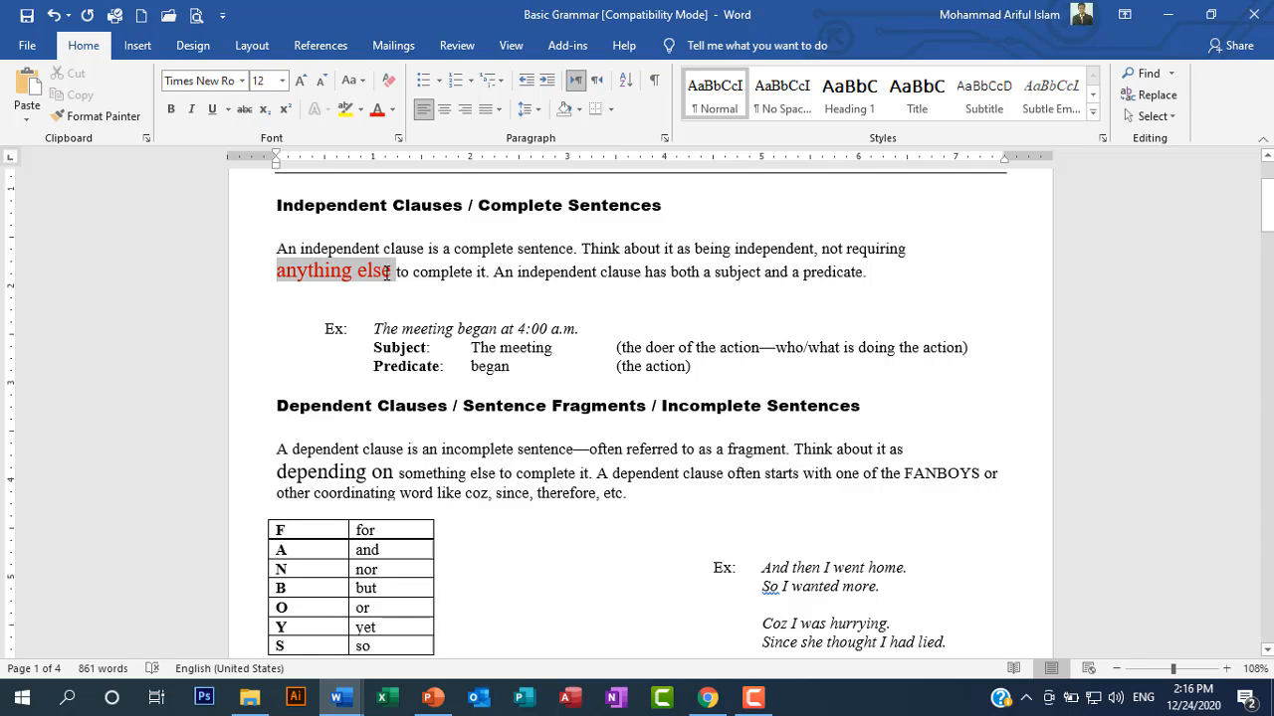
{"action": "left_click", "coordinate": [323, 82]}
{"action": "left_click", "coordinate": [324, 82]}
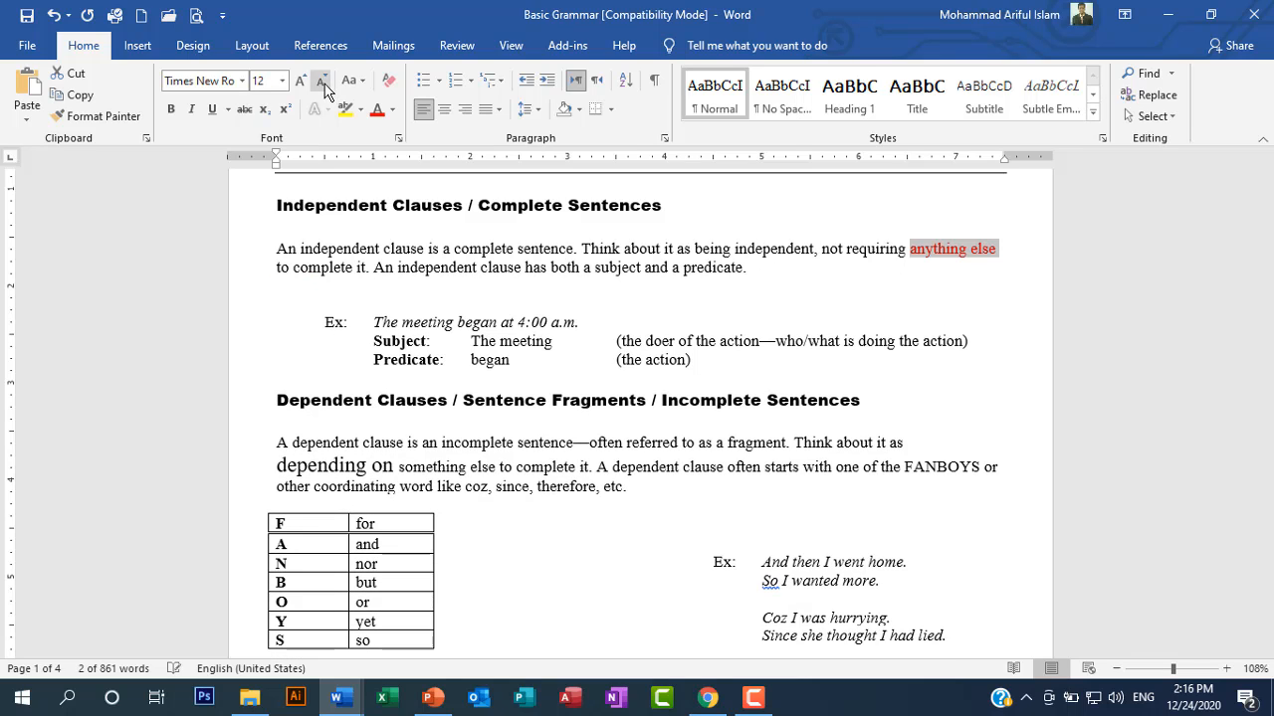
{"action": "left_click", "coordinate": [955, 257]}
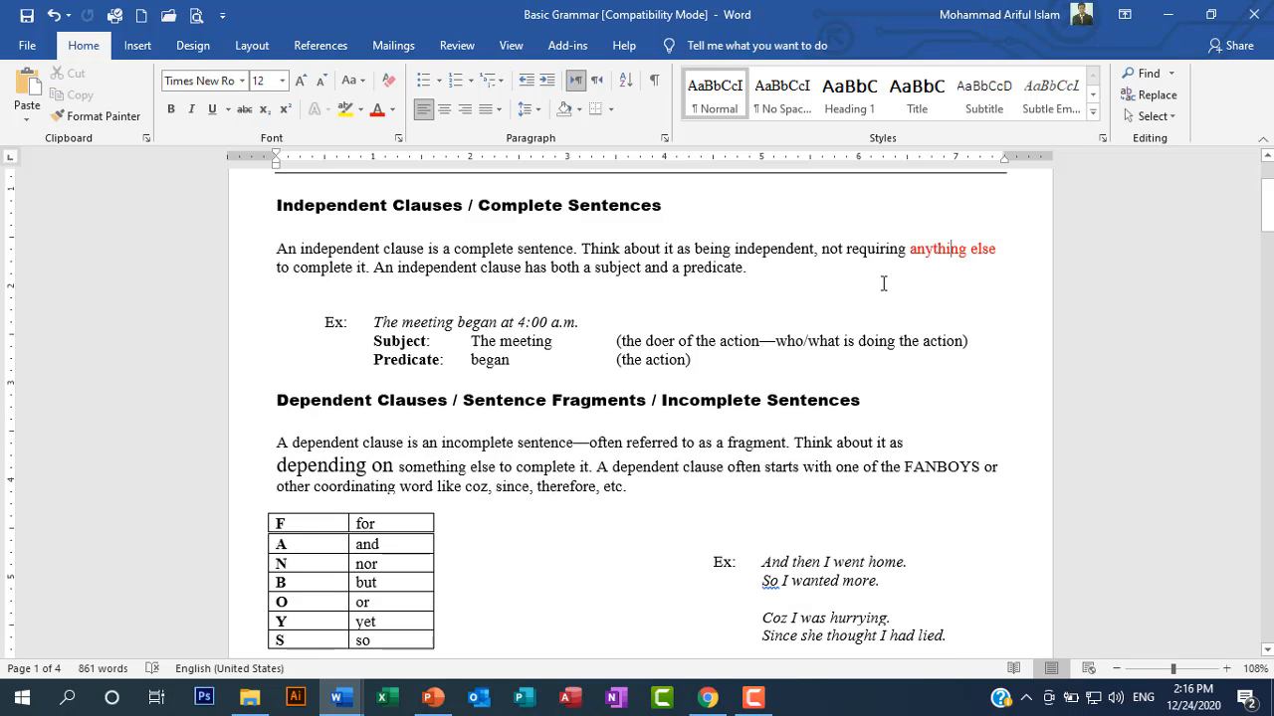
Enlarge the red "anything else" to 14 pt so both words wrap together onto the second line
{"action": "left_click", "coordinate": [909, 254]}
{"action": "left_click_drag", "start_coordinate": [910, 250], "coordinate": [995, 257]}
{"action": "key", "text": "Right"}
{"action": "left_click_drag", "start_coordinate": [911, 248], "coordinate": [979, 244]}
{"action": "left_click", "coordinate": [298, 82]}
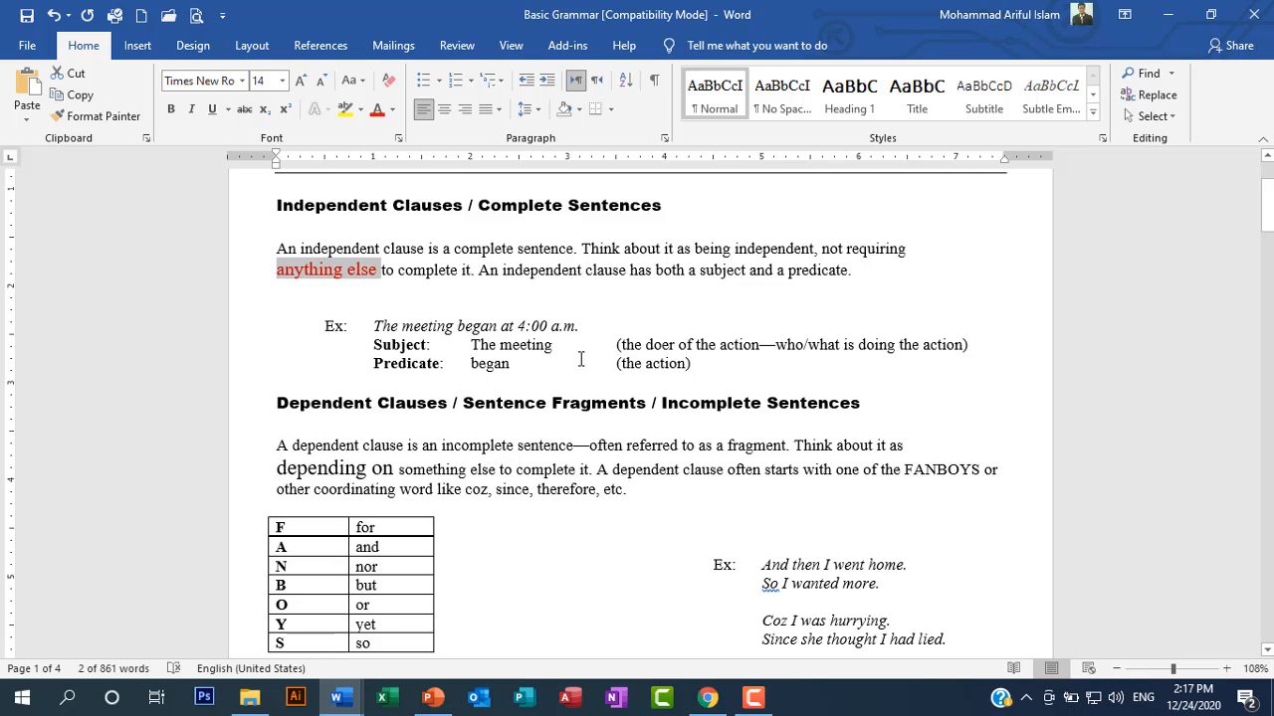
{"action": "mouse_move", "coordinate": [756, 702]}
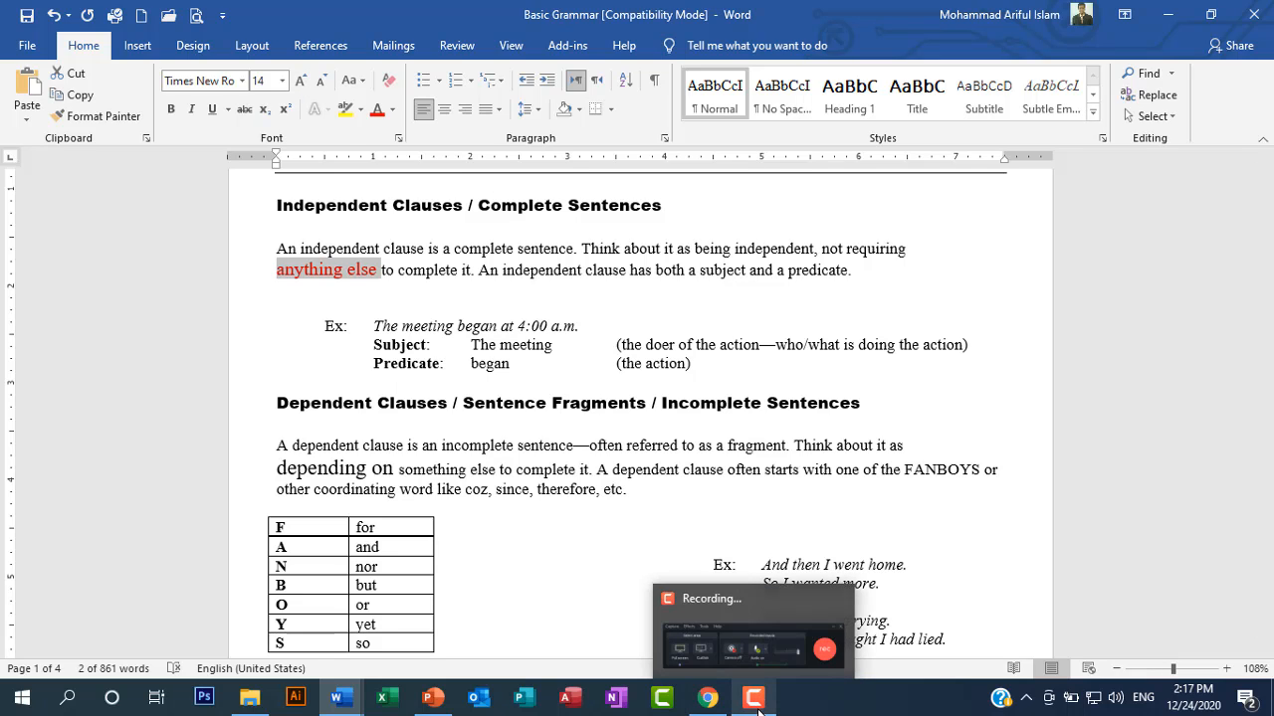